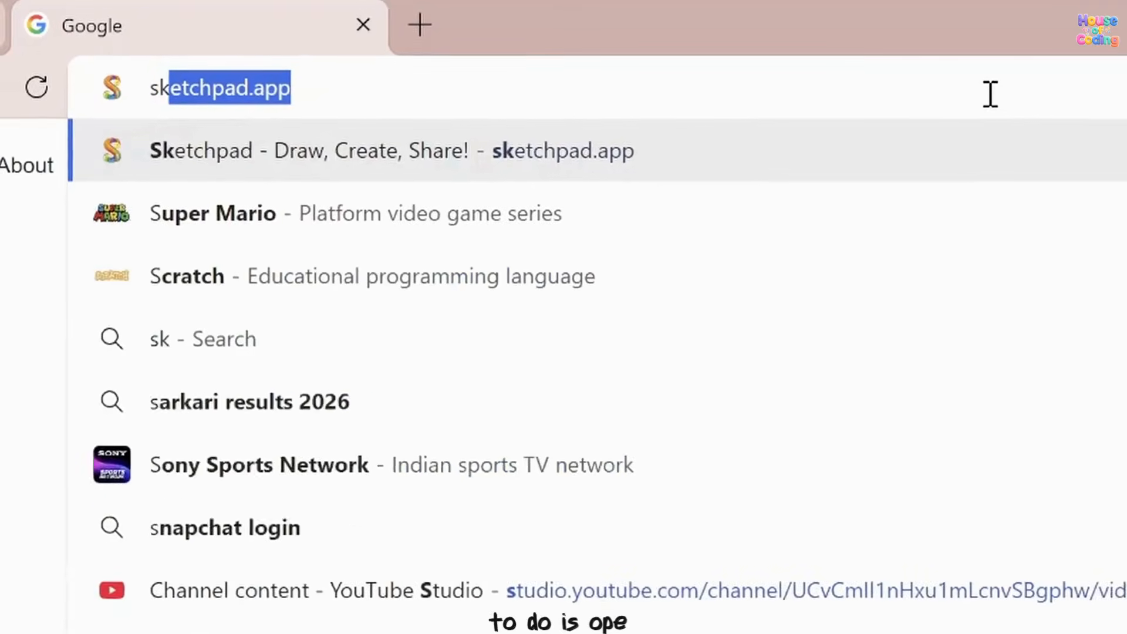
Open the website sketchpad.app in the browser and dismiss the Upgrade to Premium banner.
{"action": "type", "text": "hpad"}
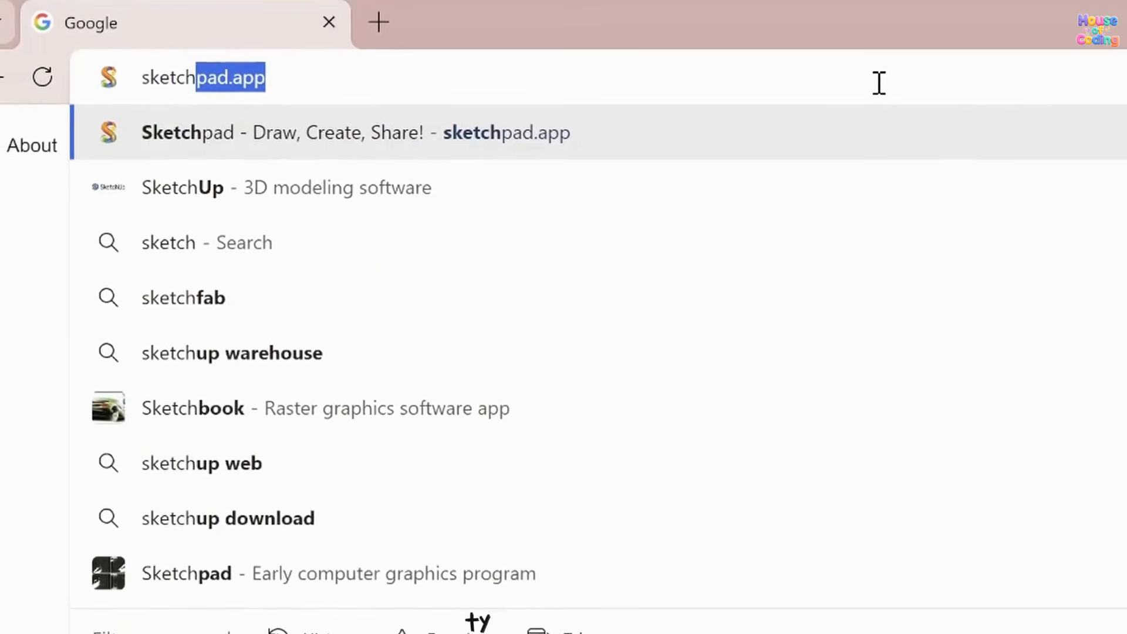
{"action": "type", "text": ".app"}
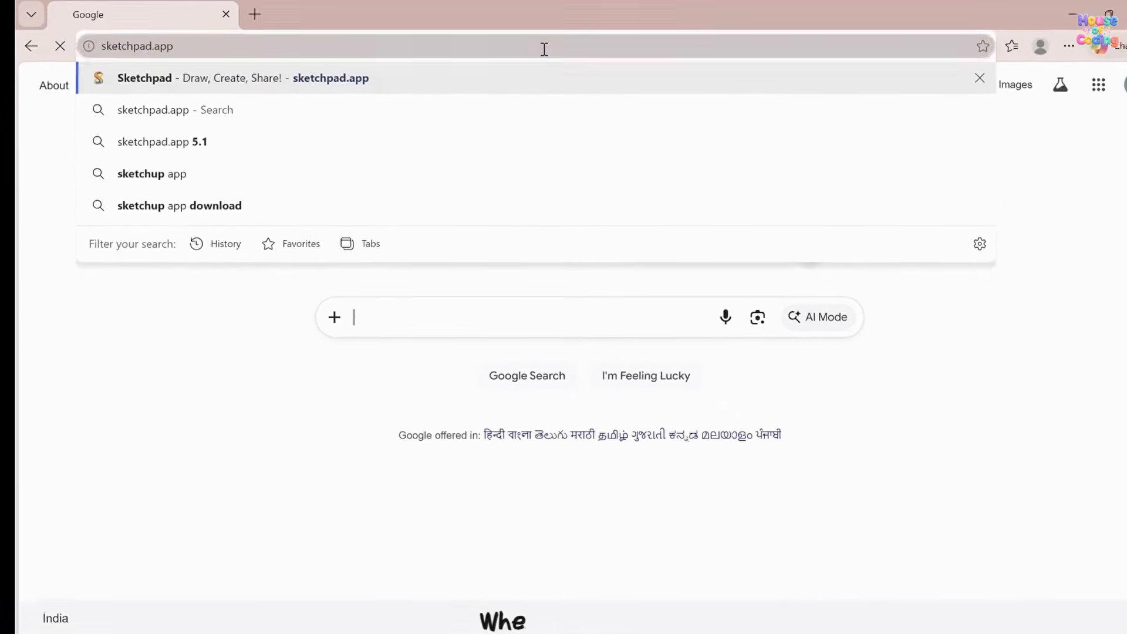
{"action": "key", "text": "Return"}
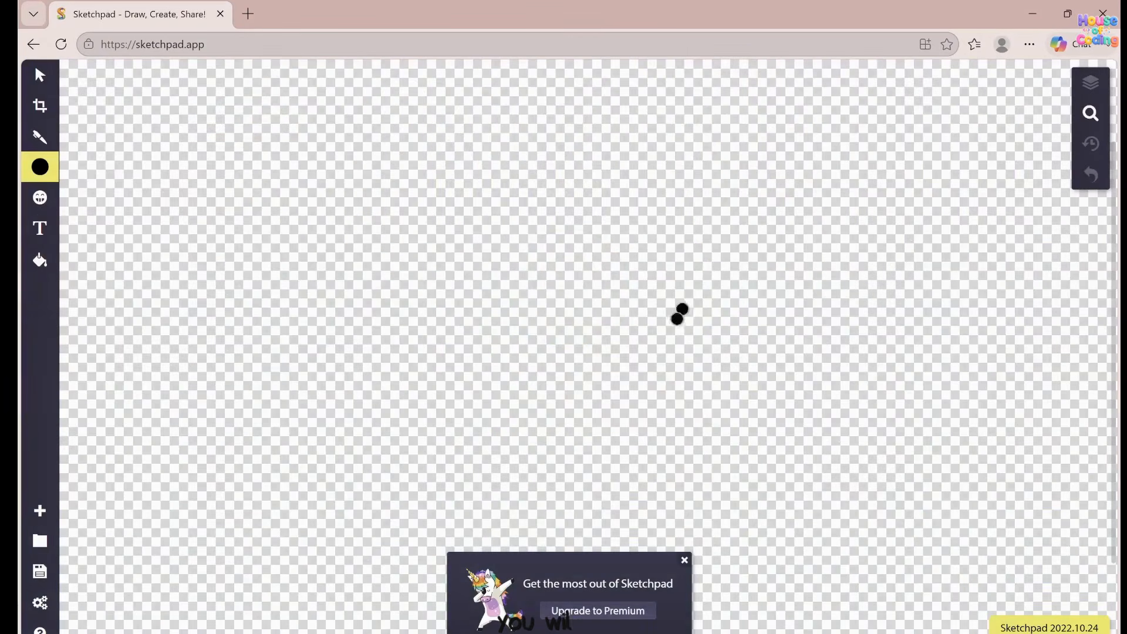
{"action": "left_click", "coordinate": [684, 561]}
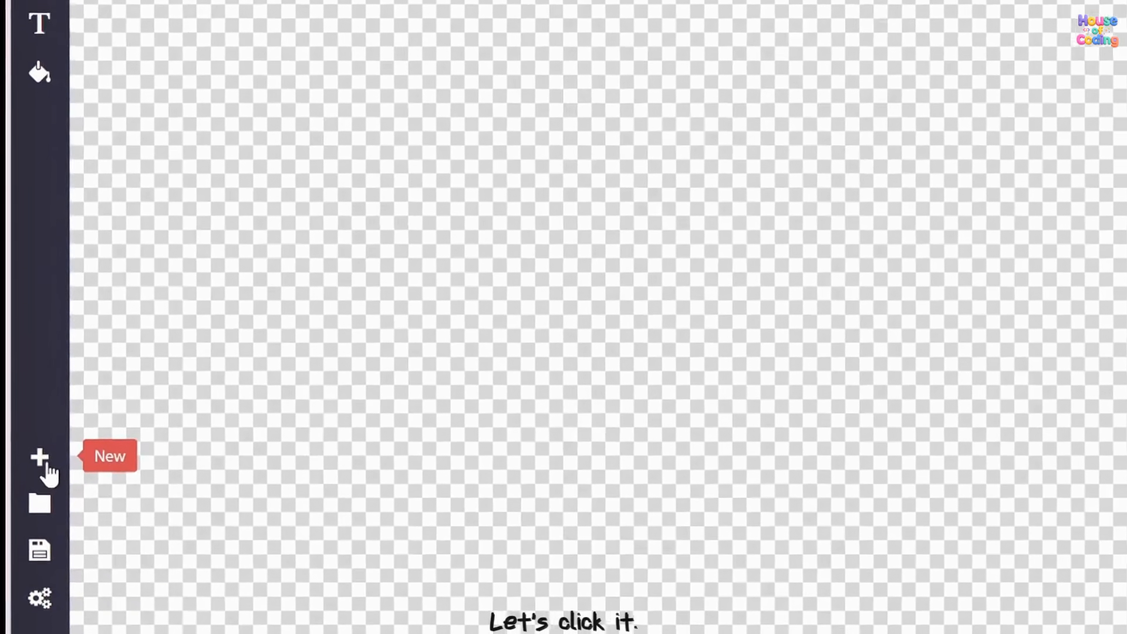
Create a new 1432 x 768 px document with the plain white Color background.
{"action": "left_click", "coordinate": [43, 439]}
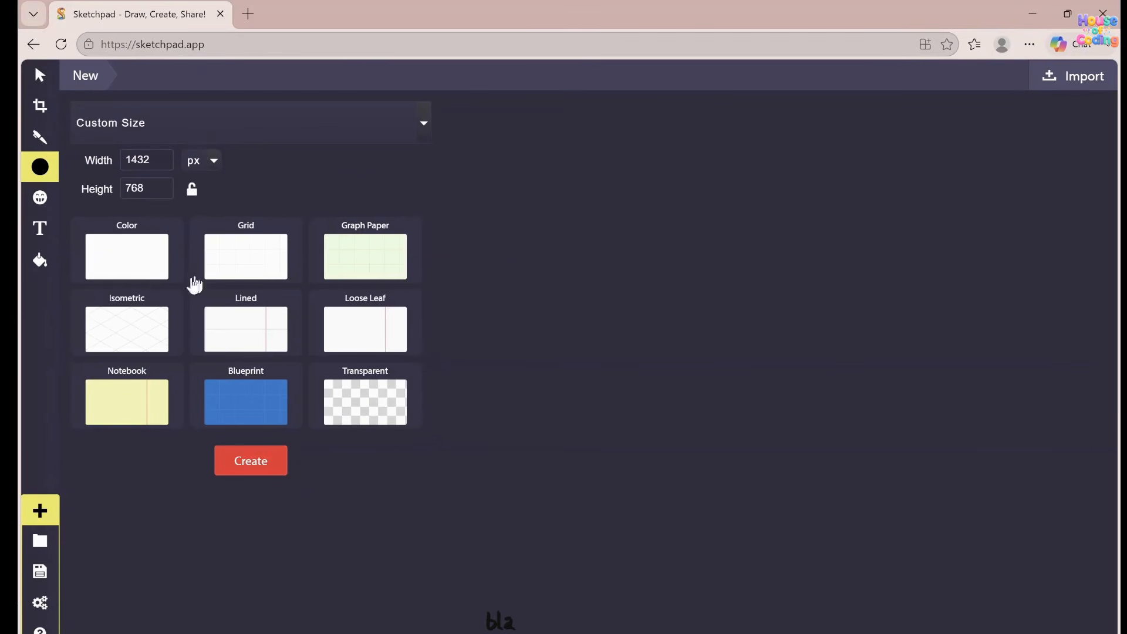
{"action": "left_click", "coordinate": [129, 273]}
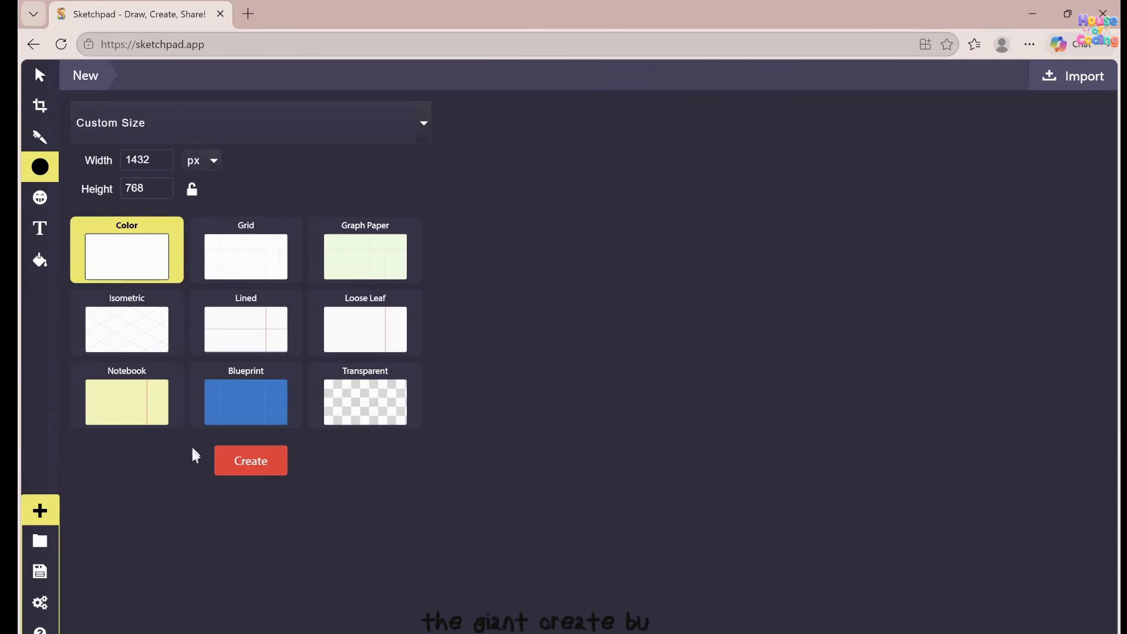
{"action": "left_click", "coordinate": [257, 478]}
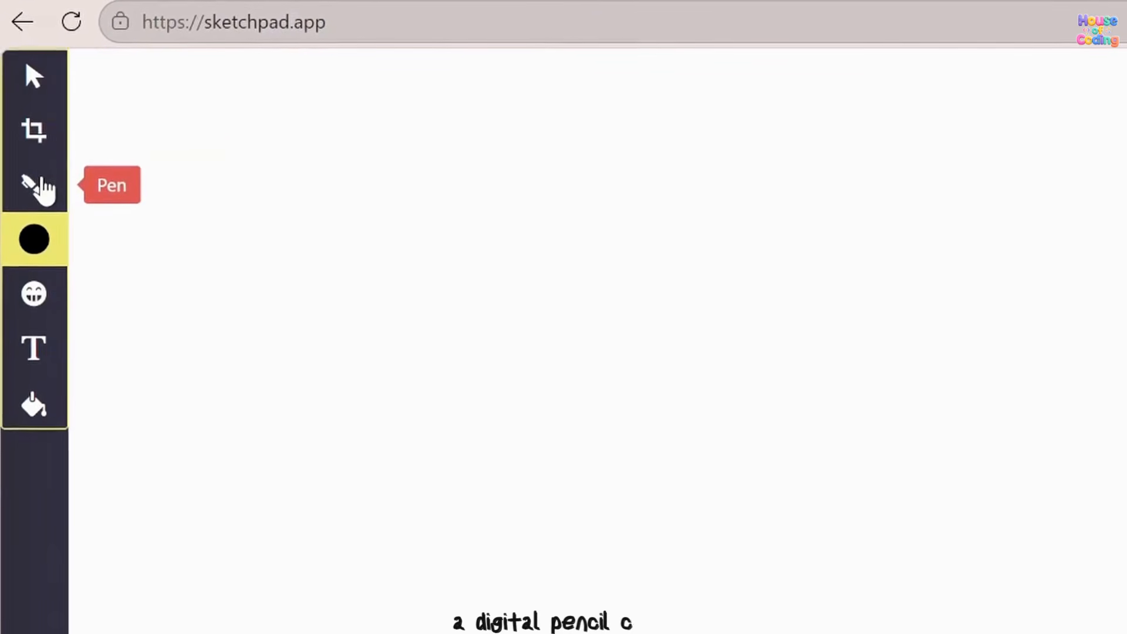
Draw a freehand wavy line ending in loops on the blank canvas with the Calligraphy brush.
{"action": "left_click", "coordinate": [41, 189]}
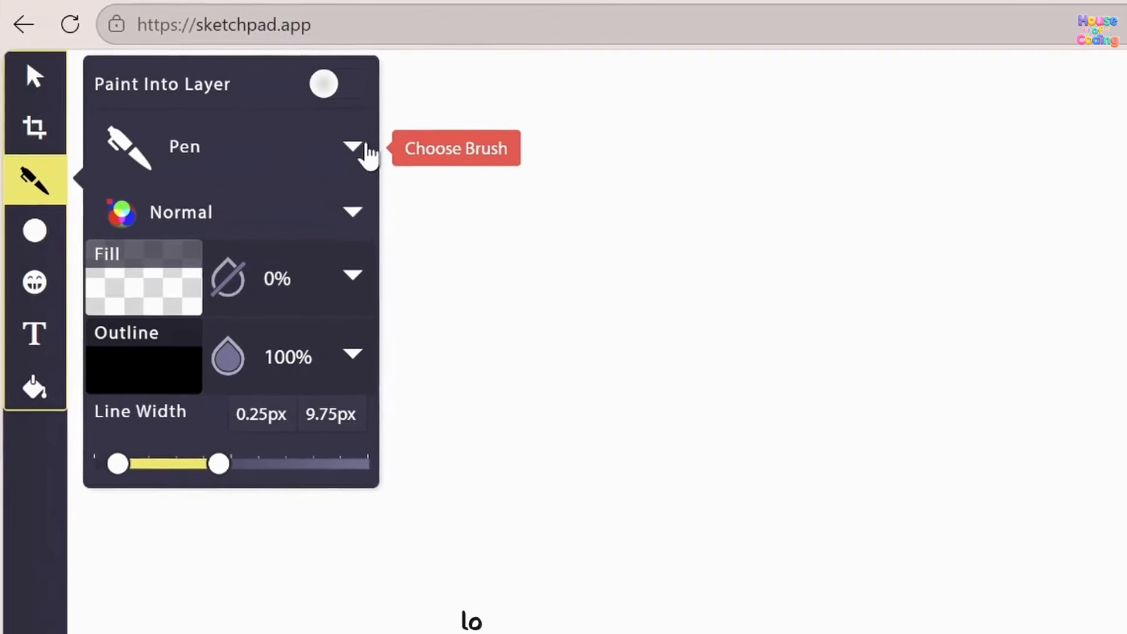
{"action": "left_click", "coordinate": [364, 147]}
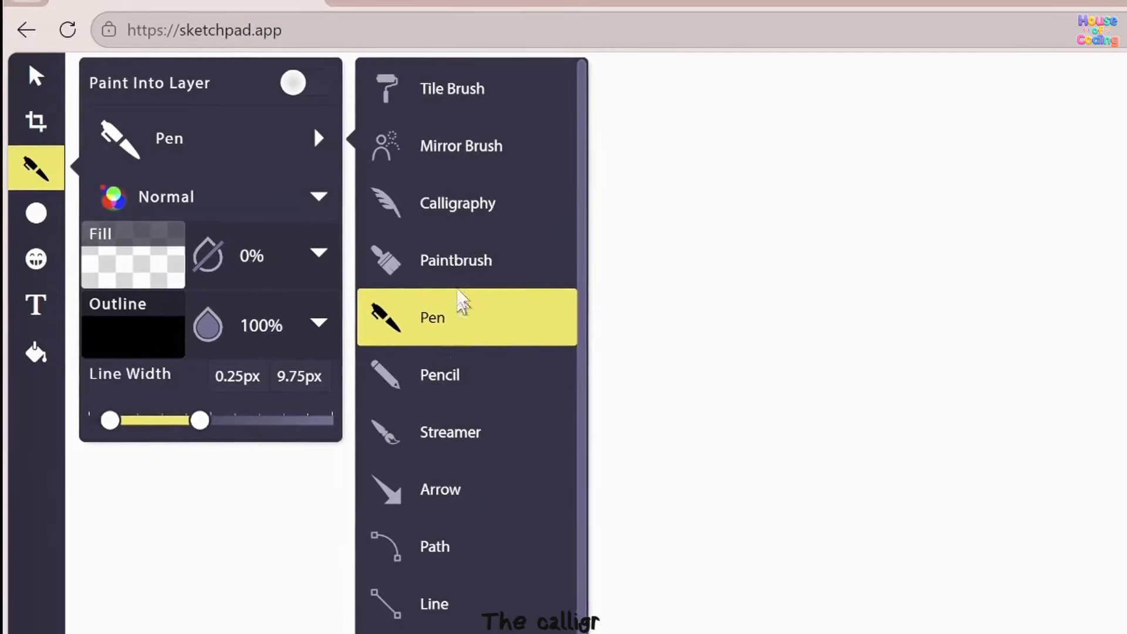
{"action": "left_click", "coordinate": [466, 216]}
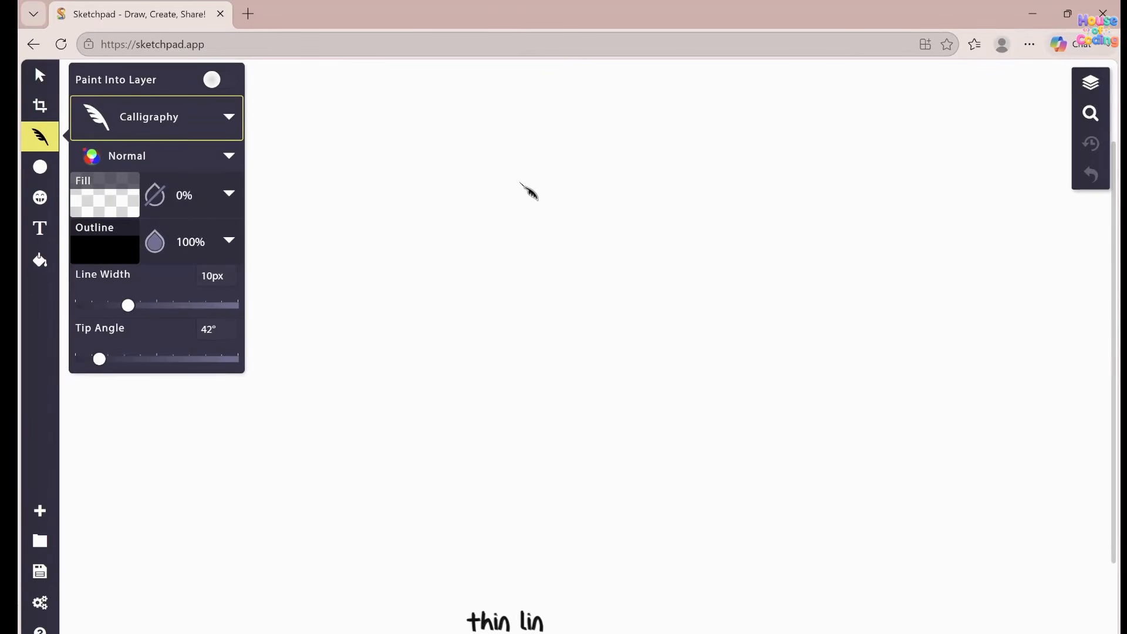
{"action": "left_click_drag", "start_coordinate": [521, 185], "coordinate": [597, 151]}
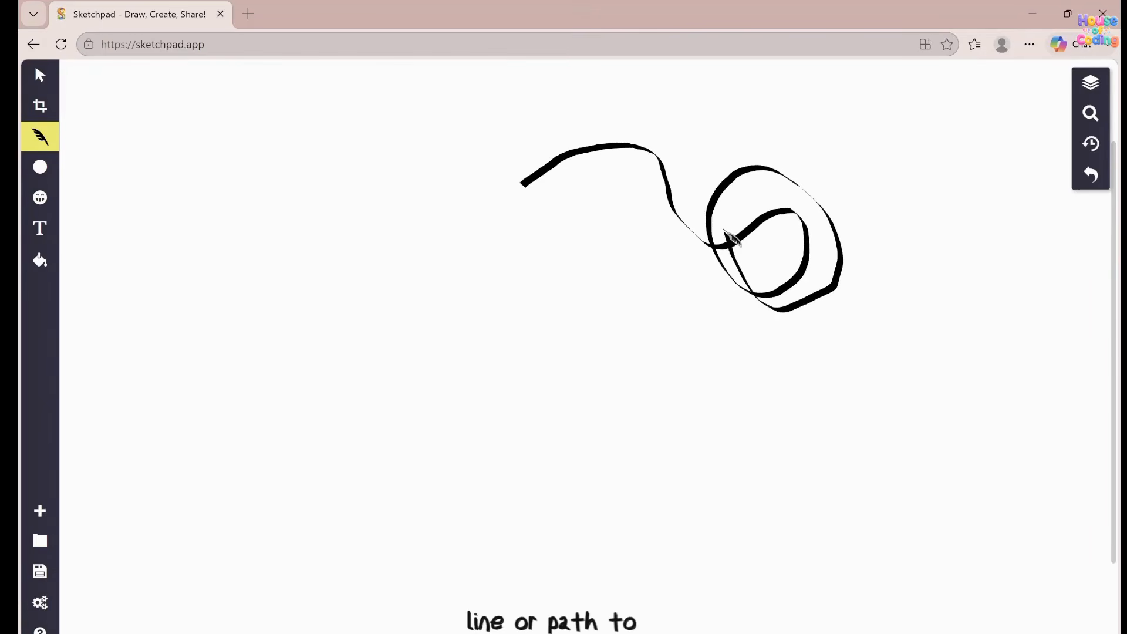
Draw a closed triangle with the Line brush below and to the left of the calligraphy stroke.
{"action": "left_click", "coordinate": [40, 136]}
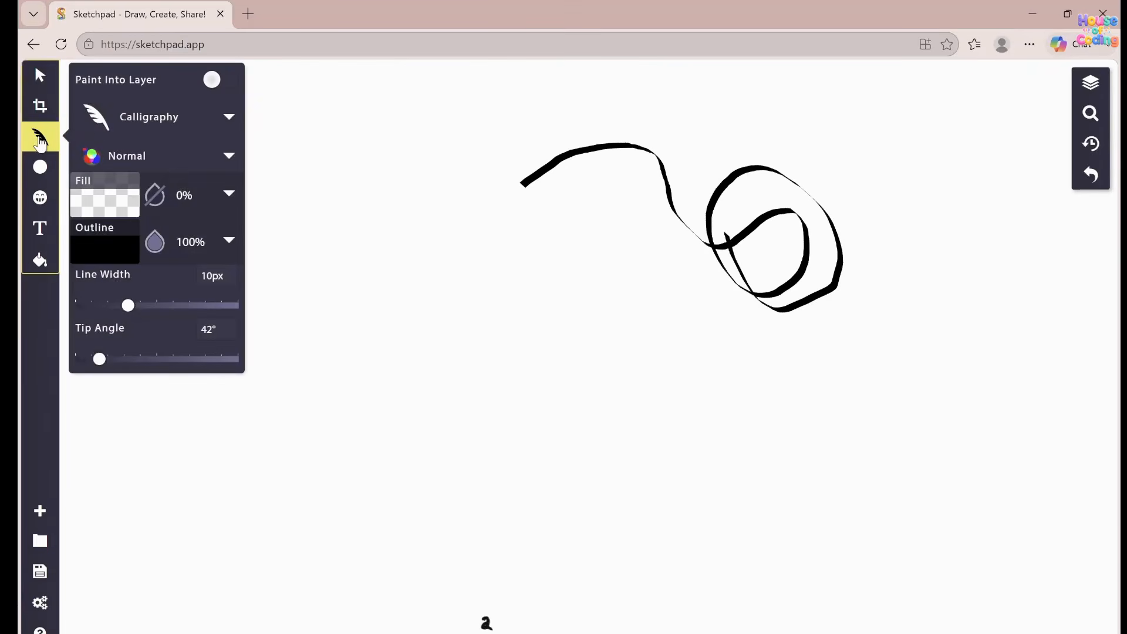
{"action": "left_click", "coordinate": [229, 117]}
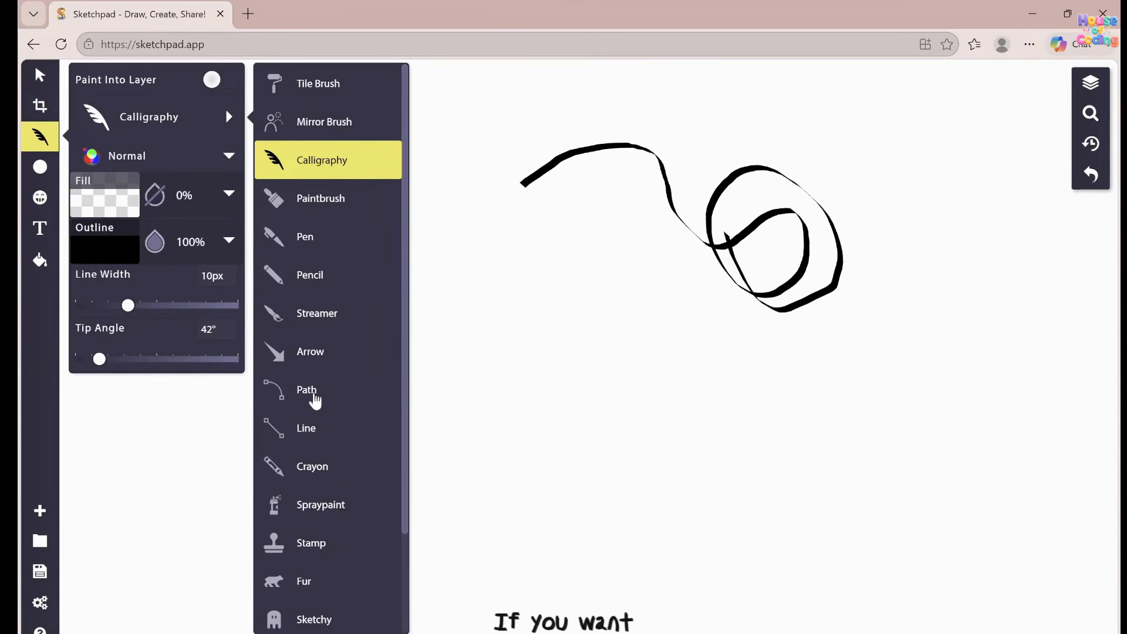
{"action": "left_click", "coordinate": [317, 448]}
{"action": "mouse_move", "coordinate": [370, 254]}
{"action": "left_mouse_down"}
{"action": "mouse_move", "coordinate": [562, 384]}
{"action": "mouse_move", "coordinate": [332, 392]}
{"action": "mouse_move", "coordinate": [219, 413]}
{"action": "mouse_move", "coordinate": [198, 375]}
{"action": "mouse_move", "coordinate": [360, 247]}
{"action": "mouse_move", "coordinate": [371, 256]}
{"action": "left_mouse_up"}
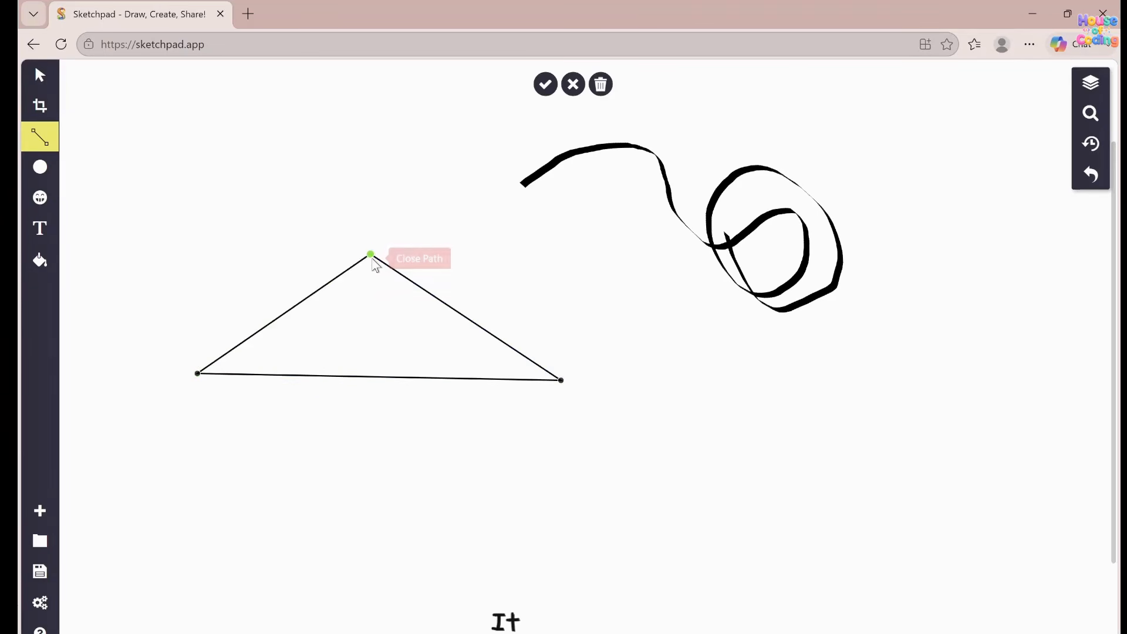
Erase the calligraphy stroke and the triangle from the canvas with the Eraser brush.
{"action": "left_click", "coordinate": [25, 131]}
{"action": "left_click", "coordinate": [185, 125]}
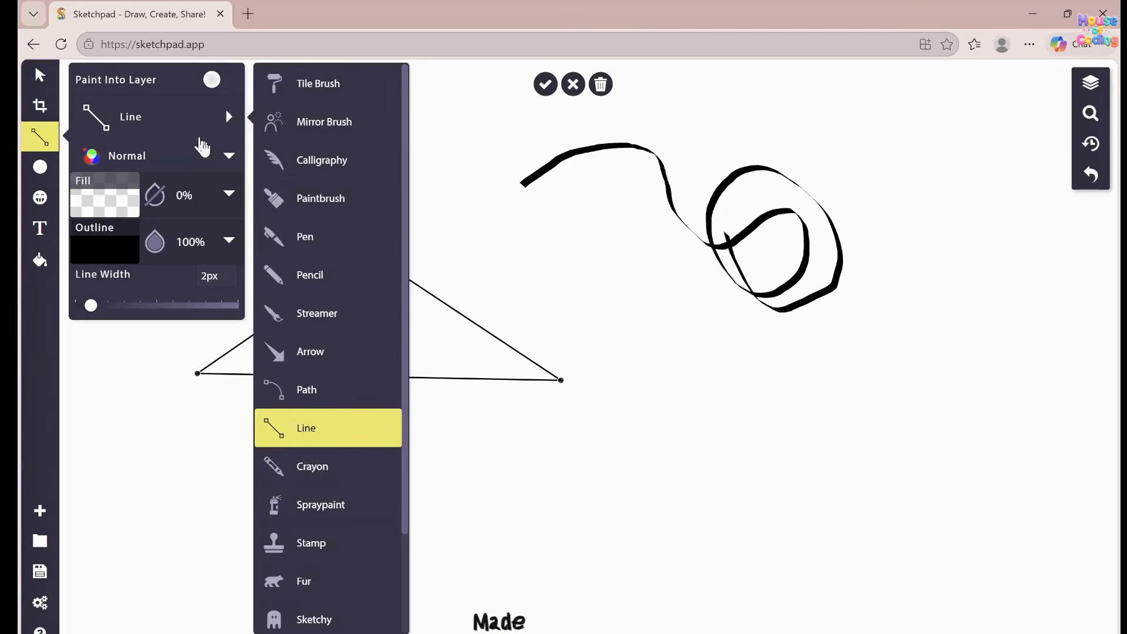
{"action": "scroll", "coordinate": [322, 519], "scroll_direction": "down", "scroll_amount": 2}
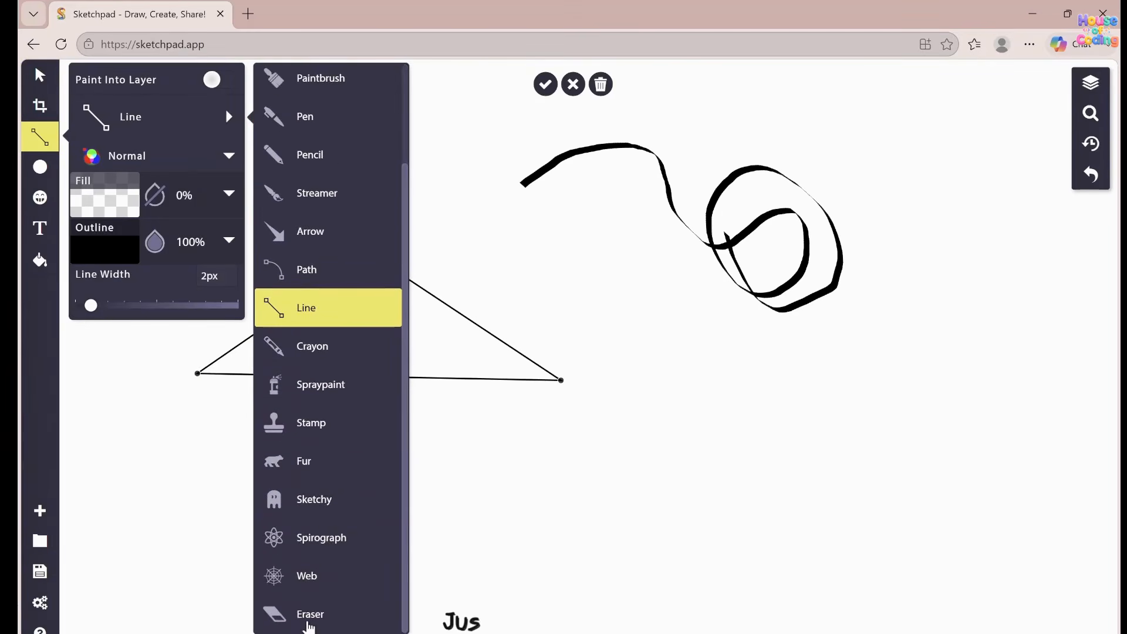
{"action": "left_click", "coordinate": [308, 615]}
{"action": "mouse_move", "coordinate": [521, 177]}
{"action": "left_mouse_down"}
{"action": "mouse_move", "coordinate": [528, 191]}
{"action": "mouse_move", "coordinate": [620, 130]}
{"action": "left_mouse_up"}
{"action": "mouse_move", "coordinate": [705, 181]}
{"action": "left_mouse_down"}
{"action": "mouse_move", "coordinate": [795, 160]}
{"action": "mouse_move", "coordinate": [817, 181]}
{"action": "left_mouse_up"}
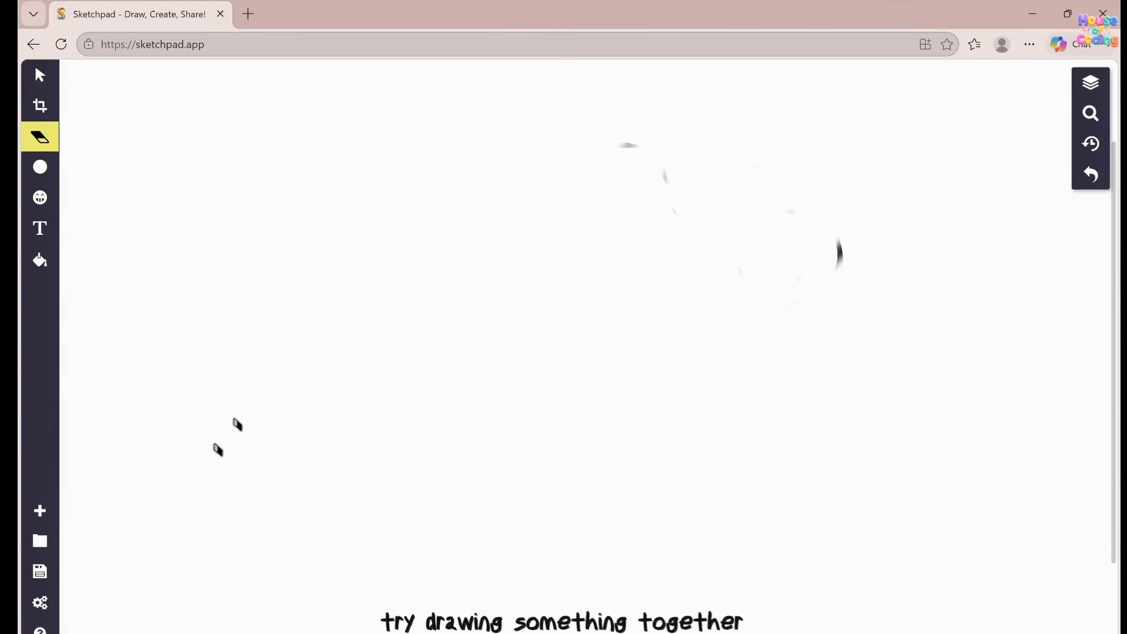
{"action": "mouse_move", "coordinate": [747, 175]}
{"action": "left_mouse_down"}
{"action": "mouse_move", "coordinate": [809, 281]}
{"action": "mouse_move", "coordinate": [637, 188]}
{"action": "left_mouse_up"}
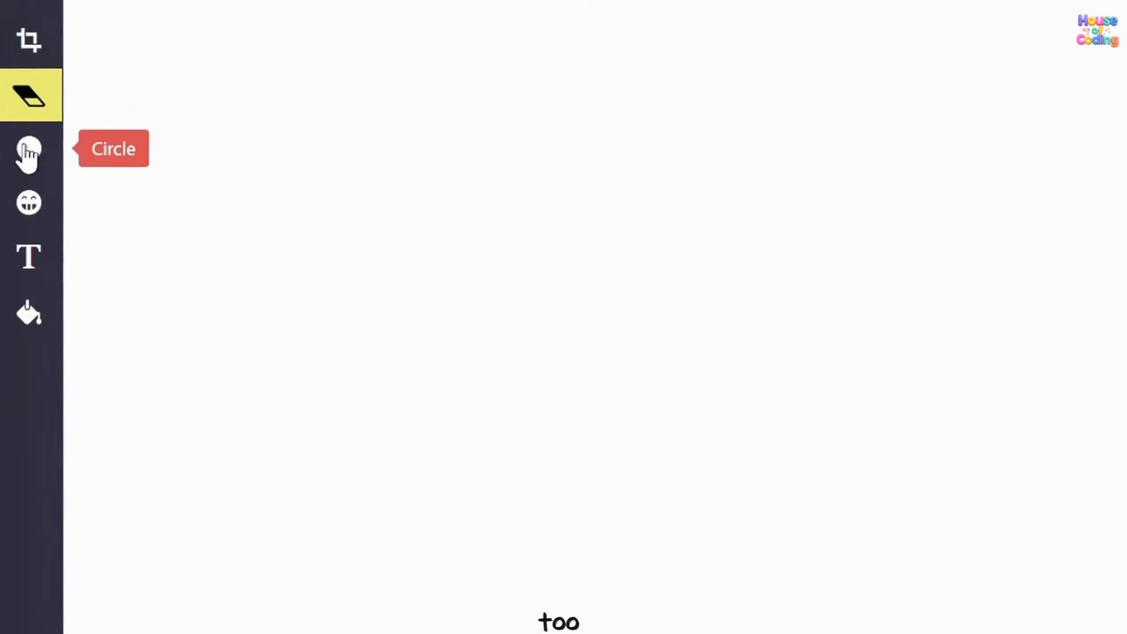
Draw a large circle in the upper middle of the canvas and place a small circle below and right of it.
{"action": "left_click", "coordinate": [26, 154]}
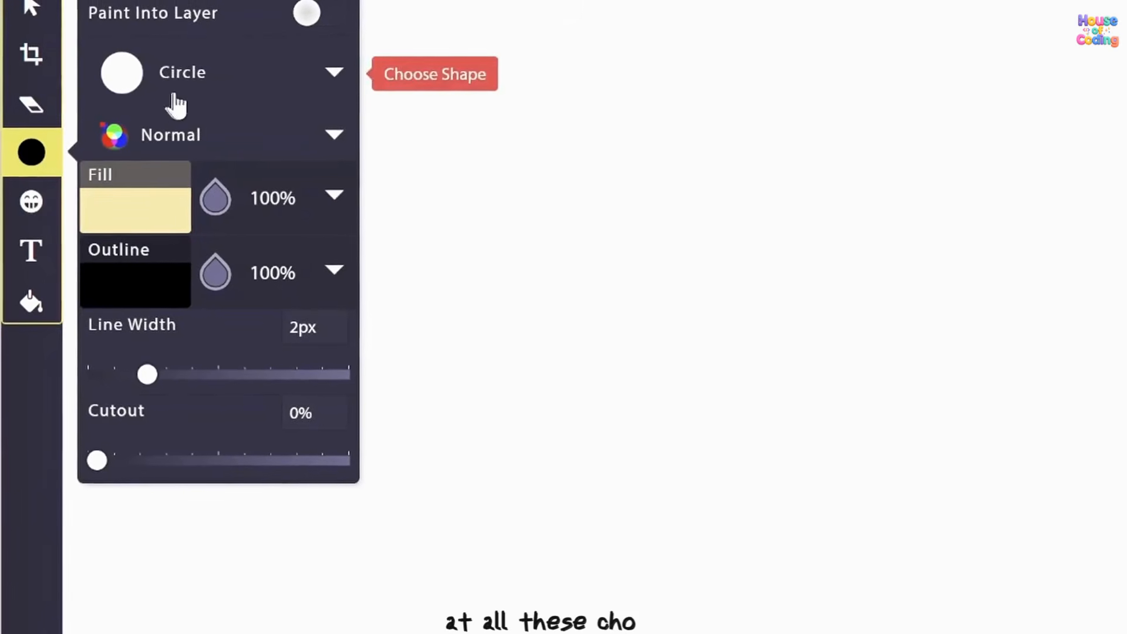
{"action": "left_click", "coordinate": [172, 94]}
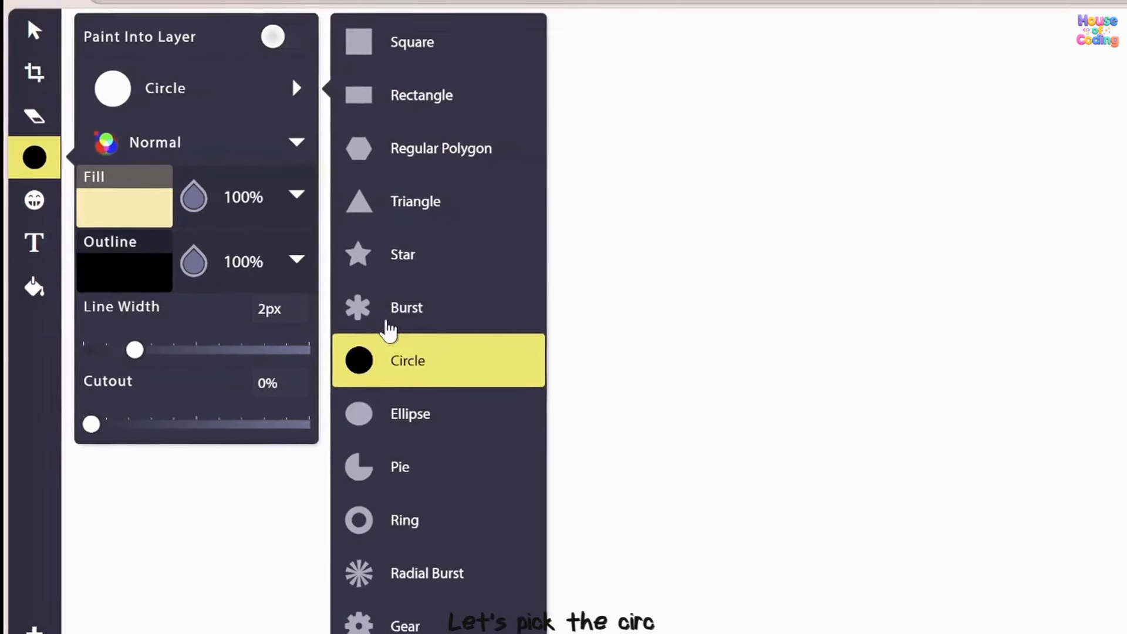
{"action": "left_click", "coordinate": [437, 374]}
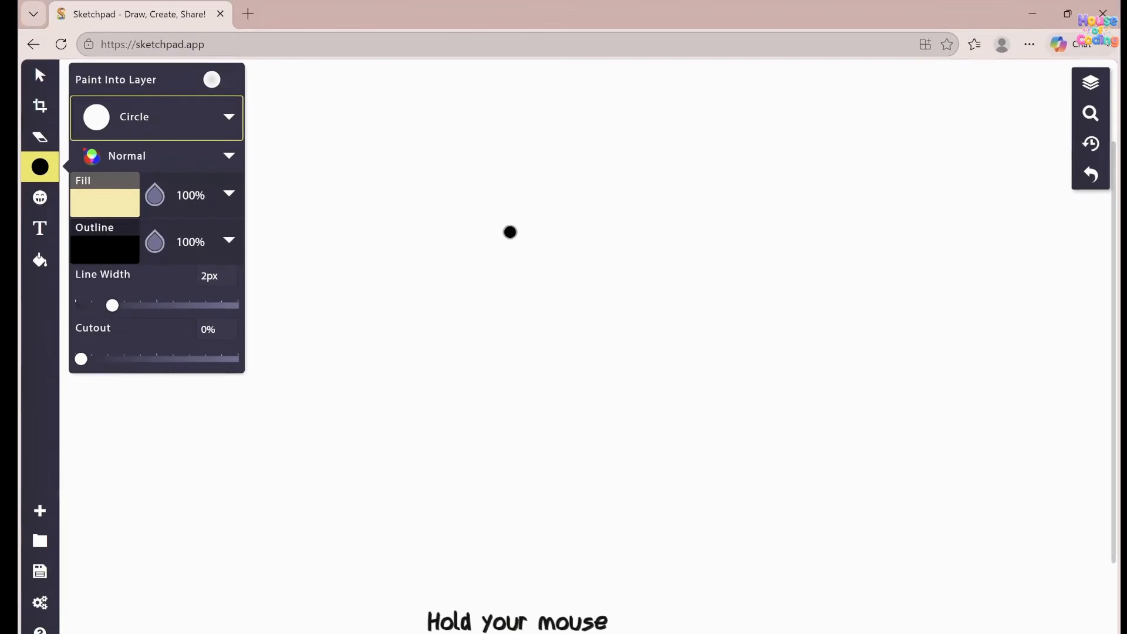
{"action": "left_click_drag", "start_coordinate": [517, 235], "coordinate": [638, 309]}
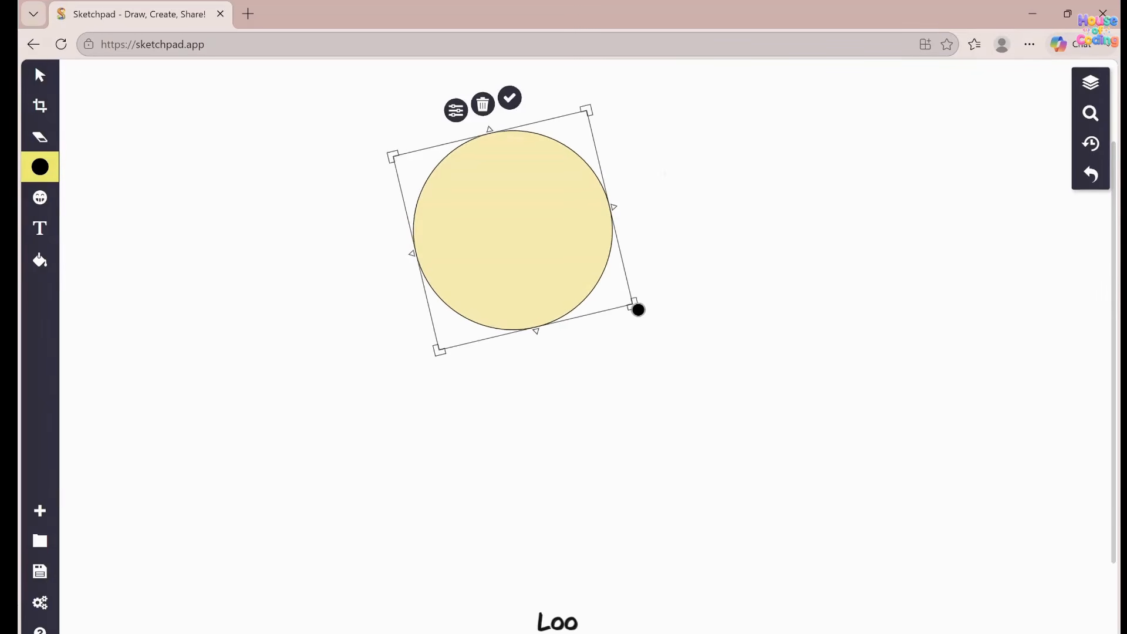
{"action": "left_click", "coordinate": [648, 393]}
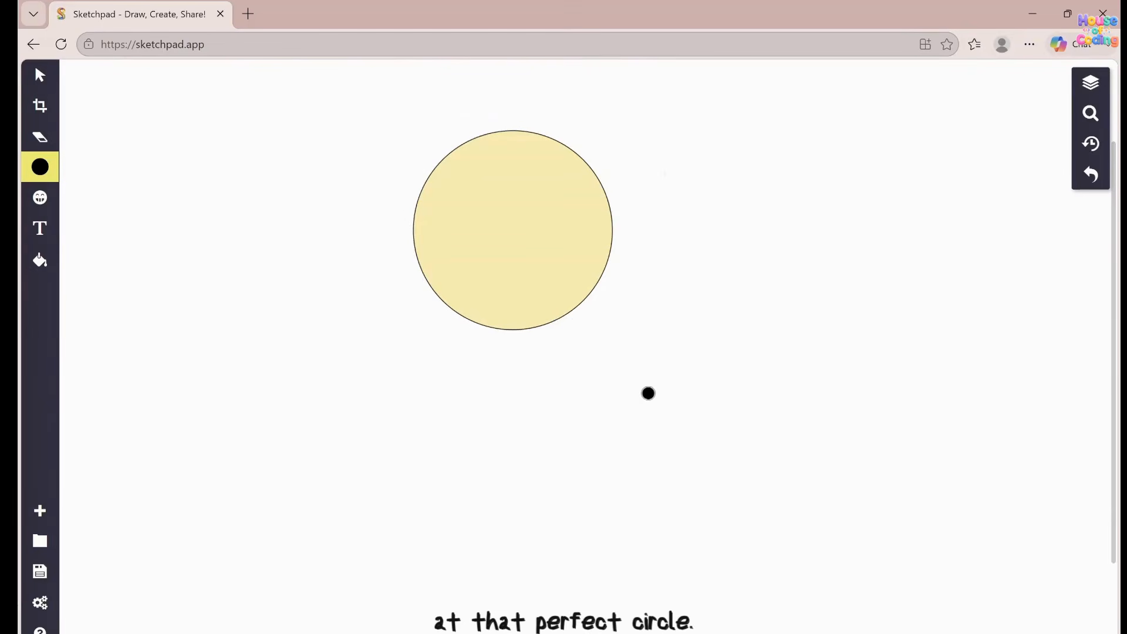
{"action": "left_click", "coordinate": [642, 387]}
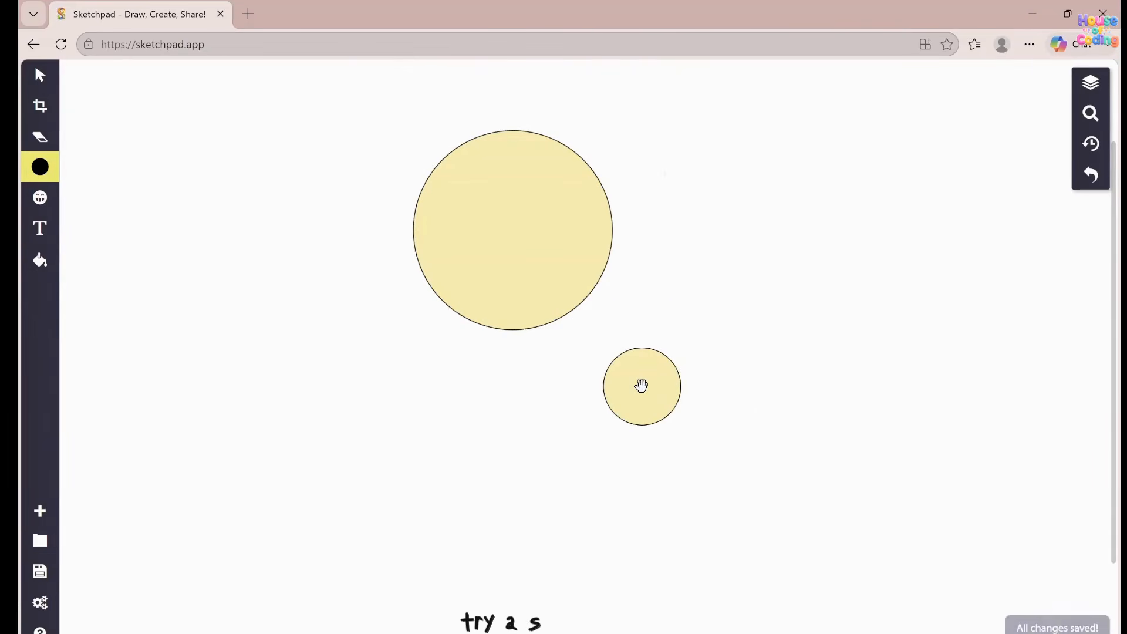
Place a square just to the right of the large circle using the Square shape.
{"action": "left_click", "coordinate": [42, 172]}
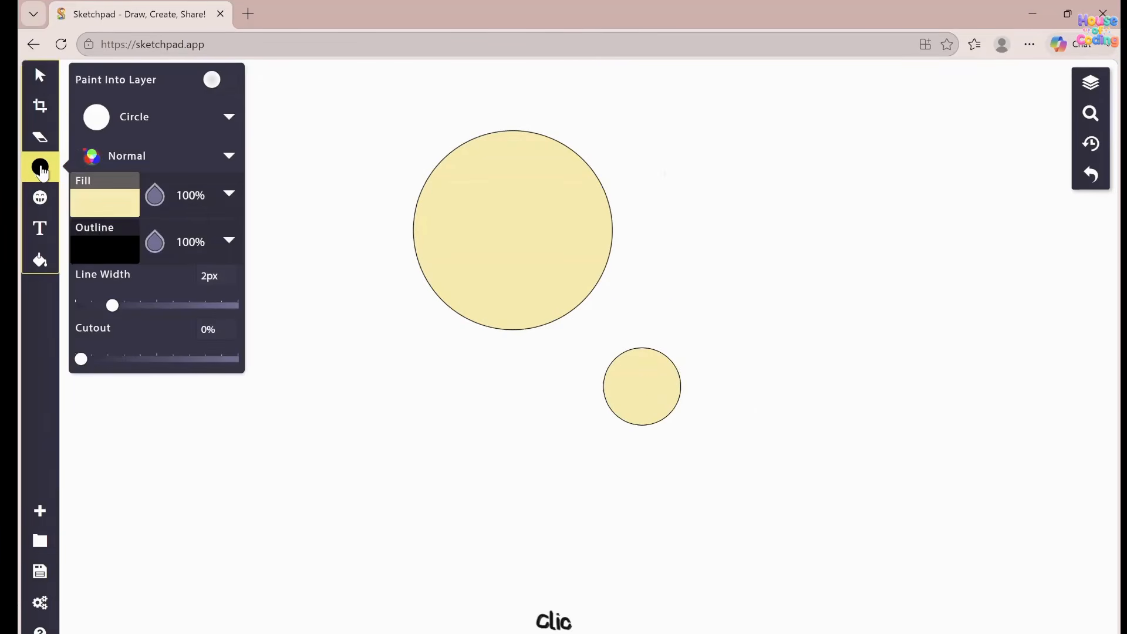
{"action": "left_click", "coordinate": [170, 121]}
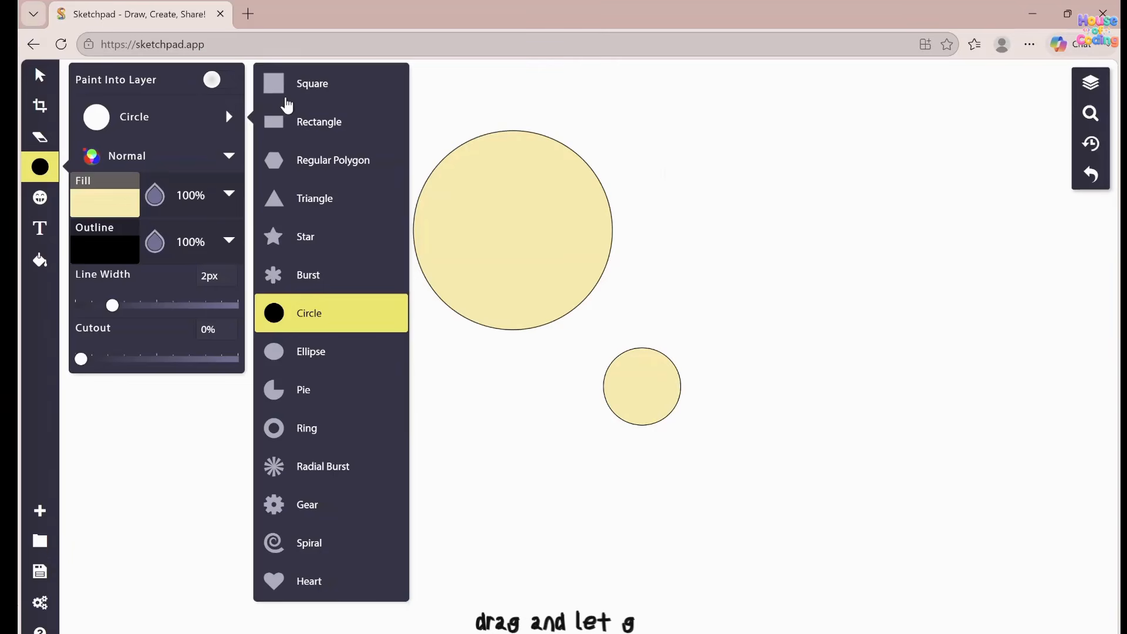
{"action": "left_click", "coordinate": [286, 97]}
{"action": "left_click", "coordinate": [675, 161]}
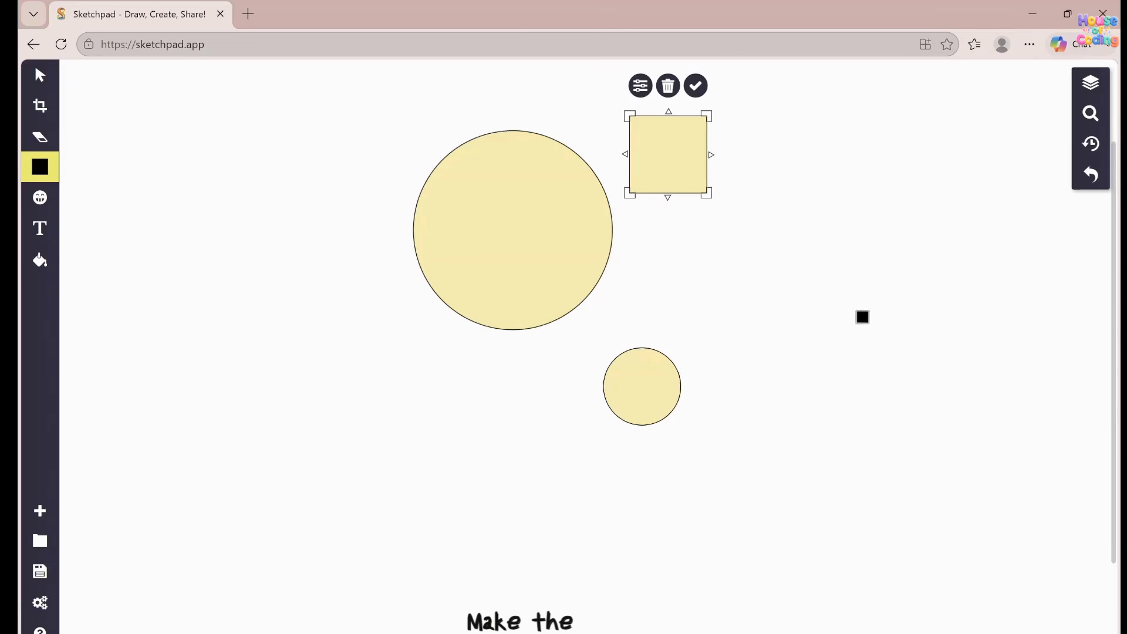
Move the square to the far right of the canvas and shrink the small circle to a tiny dot.
{"action": "left_click_drag", "start_coordinate": [675, 156], "coordinate": [921, 307]}
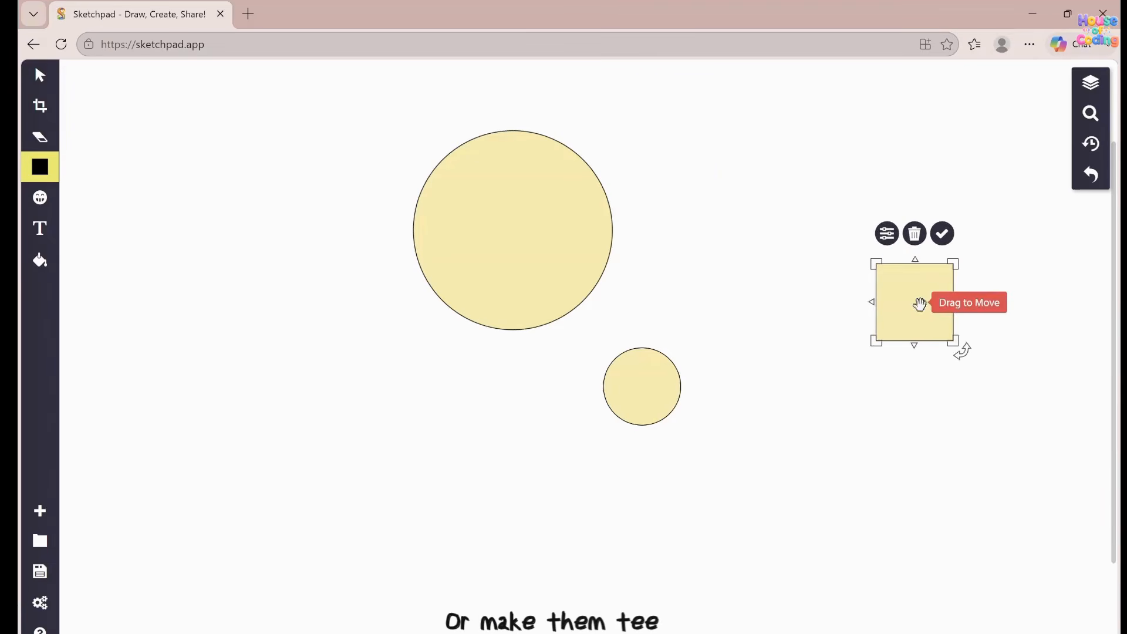
{"action": "left_click", "coordinate": [639, 393]}
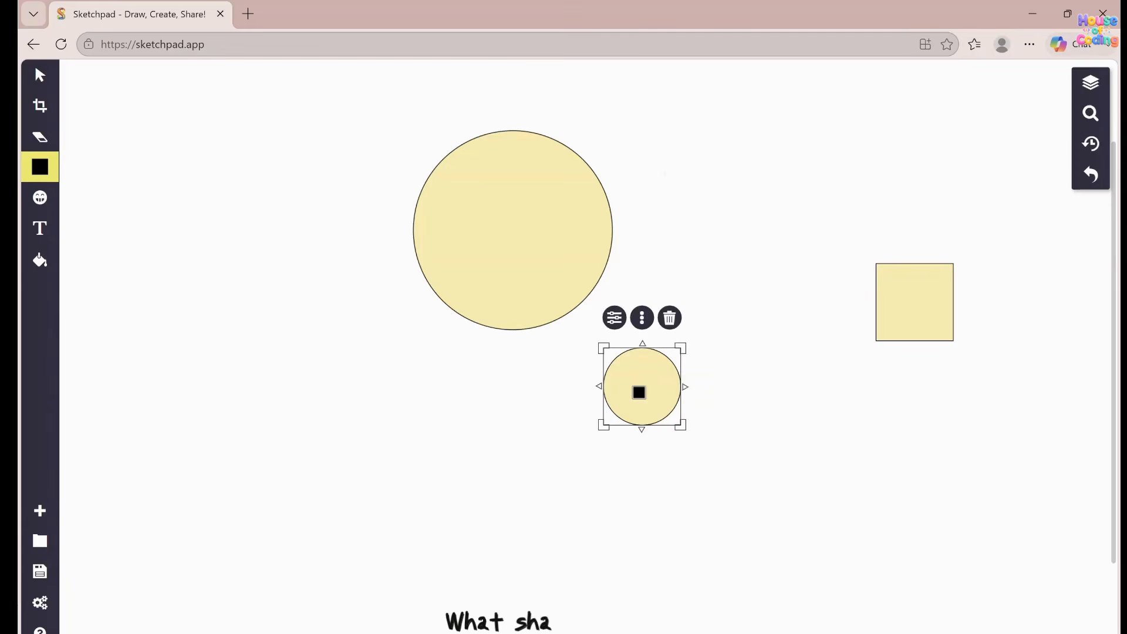
{"action": "left_click_drag", "start_coordinate": [681, 349], "coordinate": [619, 415]}
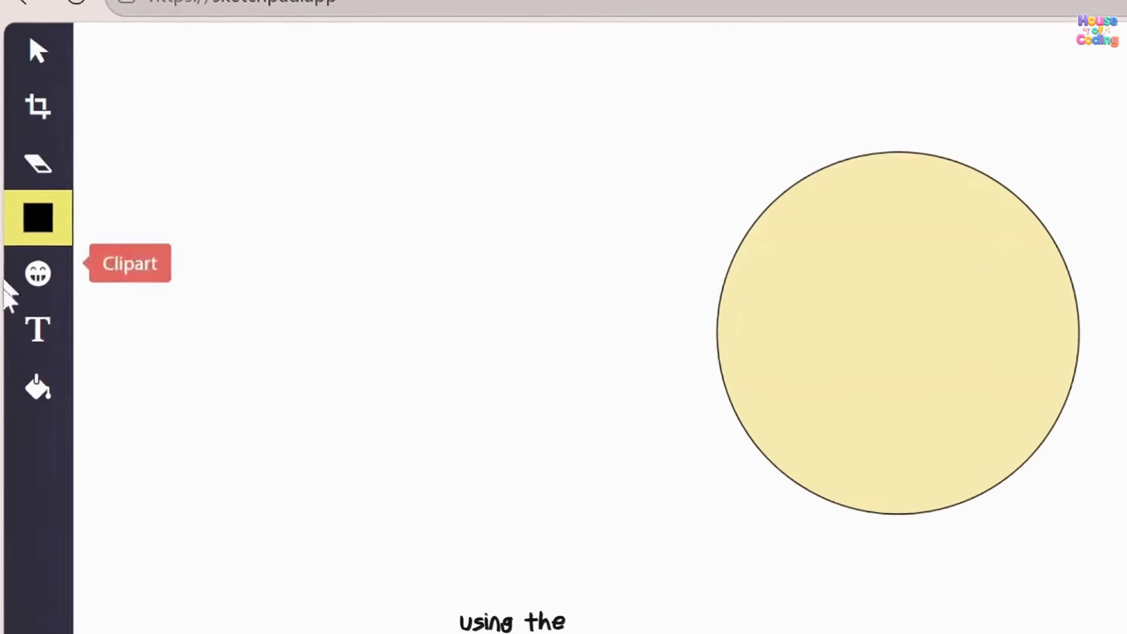
Fill the large circle and the square with bright yellow #FFF200 using Vector Fill.
{"action": "left_click", "coordinate": [37, 420]}
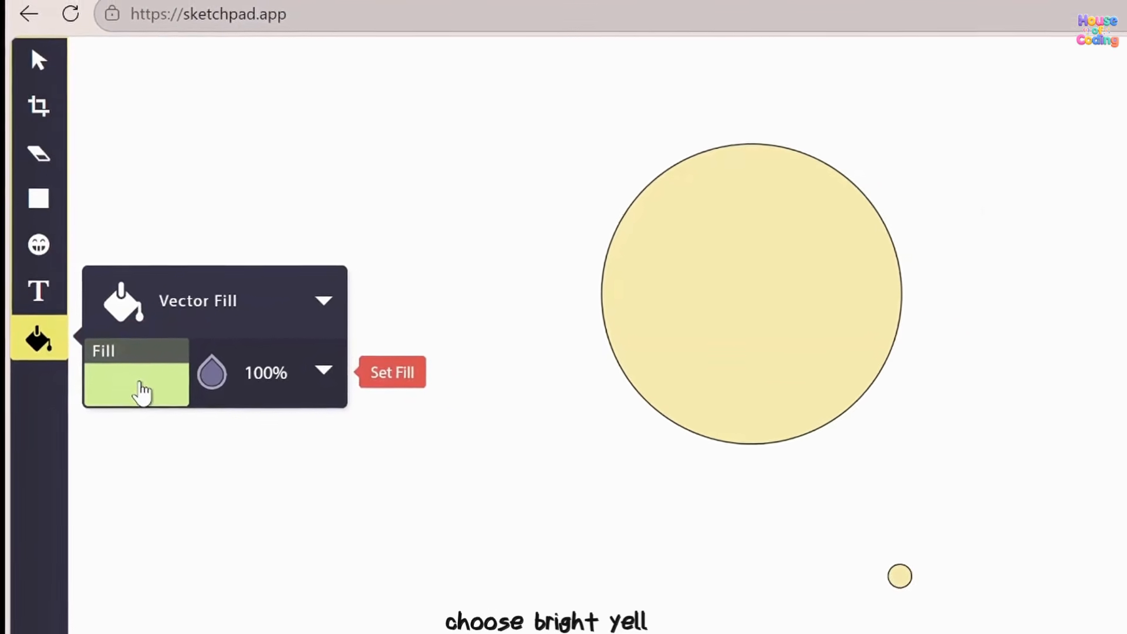
{"action": "left_click", "coordinate": [123, 401]}
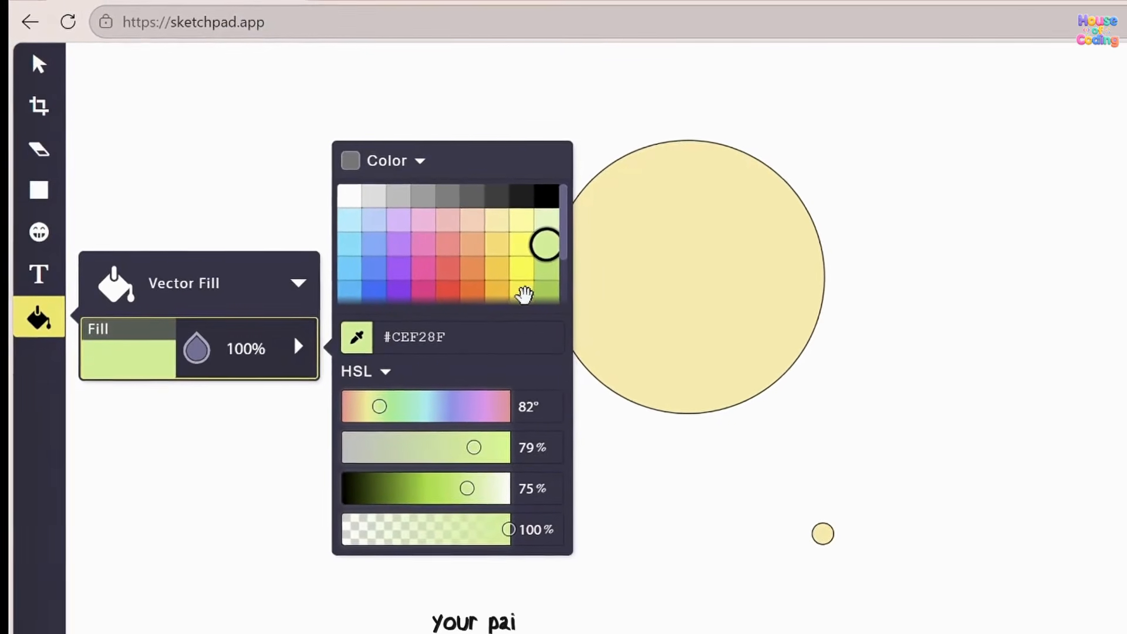
{"action": "left_click", "coordinate": [513, 293]}
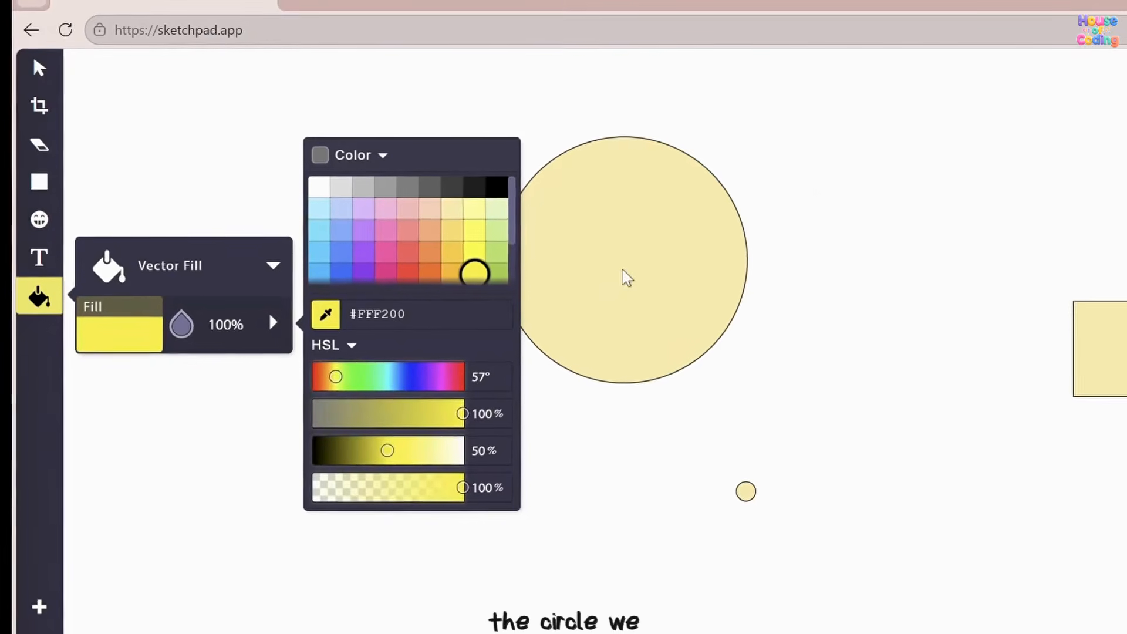
{"action": "left_click", "coordinate": [677, 293]}
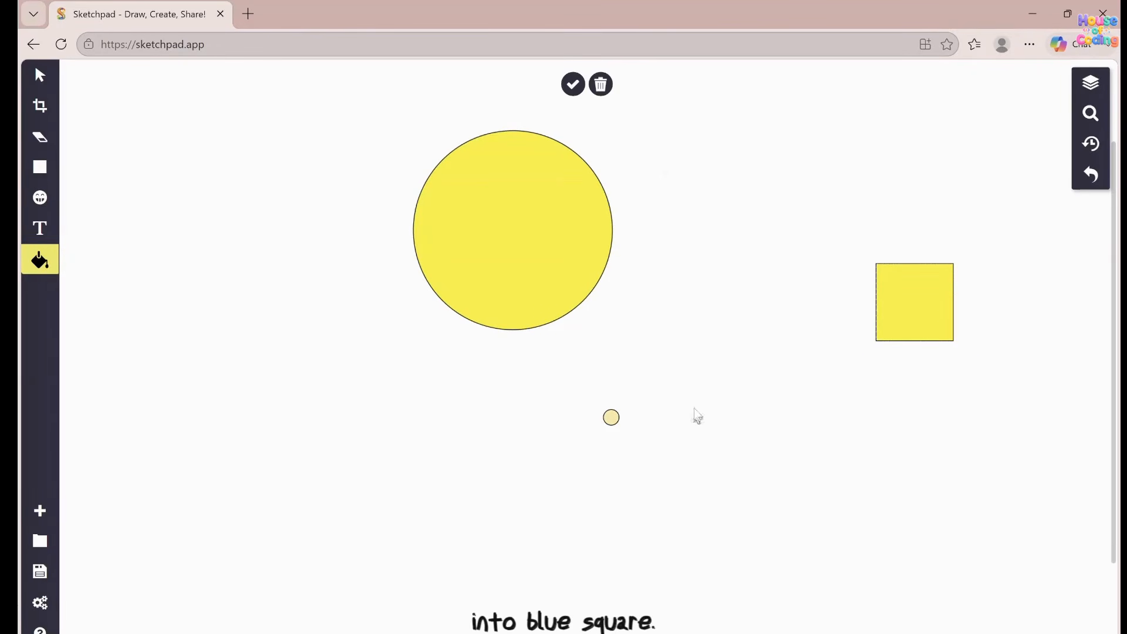
Fill the square with blue using Vector Fill, and undo a trial fill of the background in the same colour.
{"action": "left_click", "coordinate": [40, 259]}
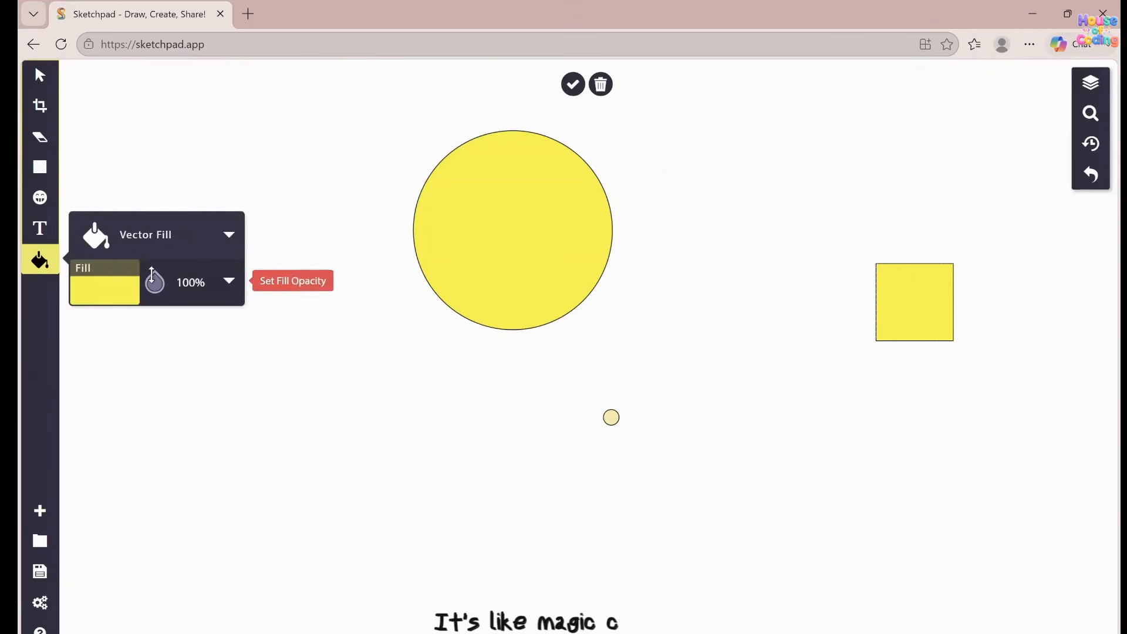
{"action": "left_click", "coordinate": [121, 294]}
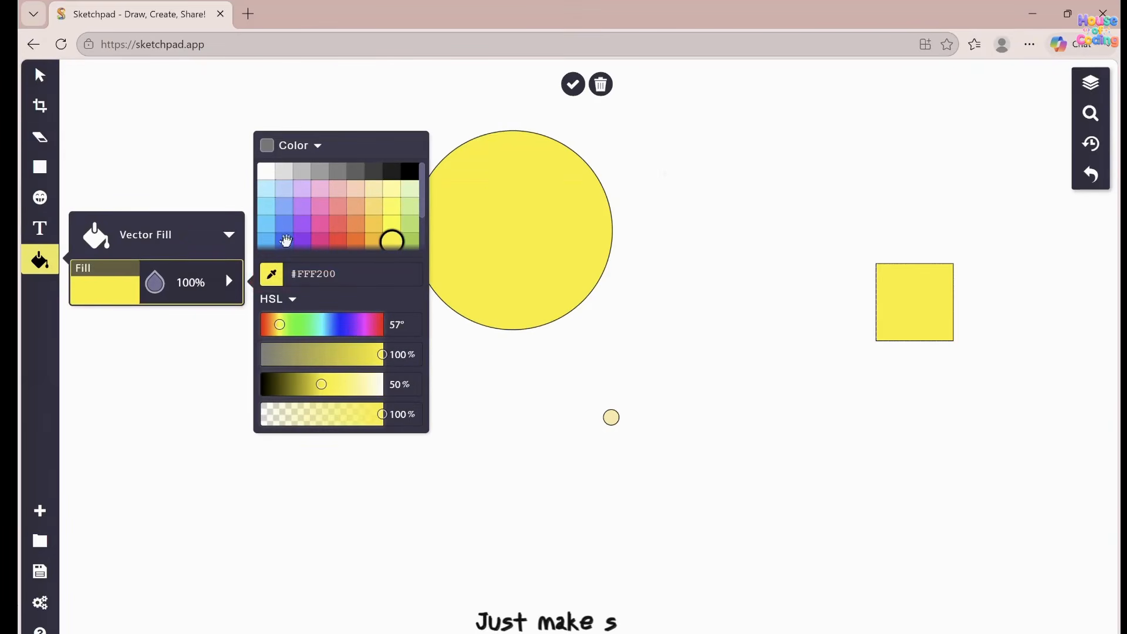
{"action": "left_click", "coordinate": [286, 240]}
{"action": "left_click", "coordinate": [916, 318]}
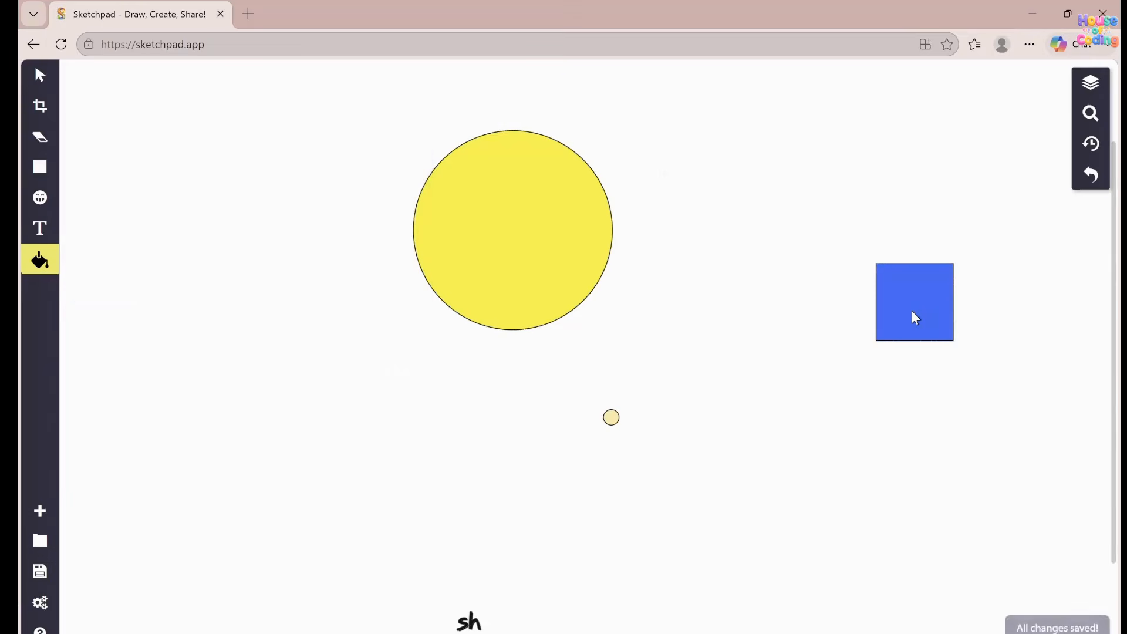
{"action": "left_click", "coordinate": [386, 504]}
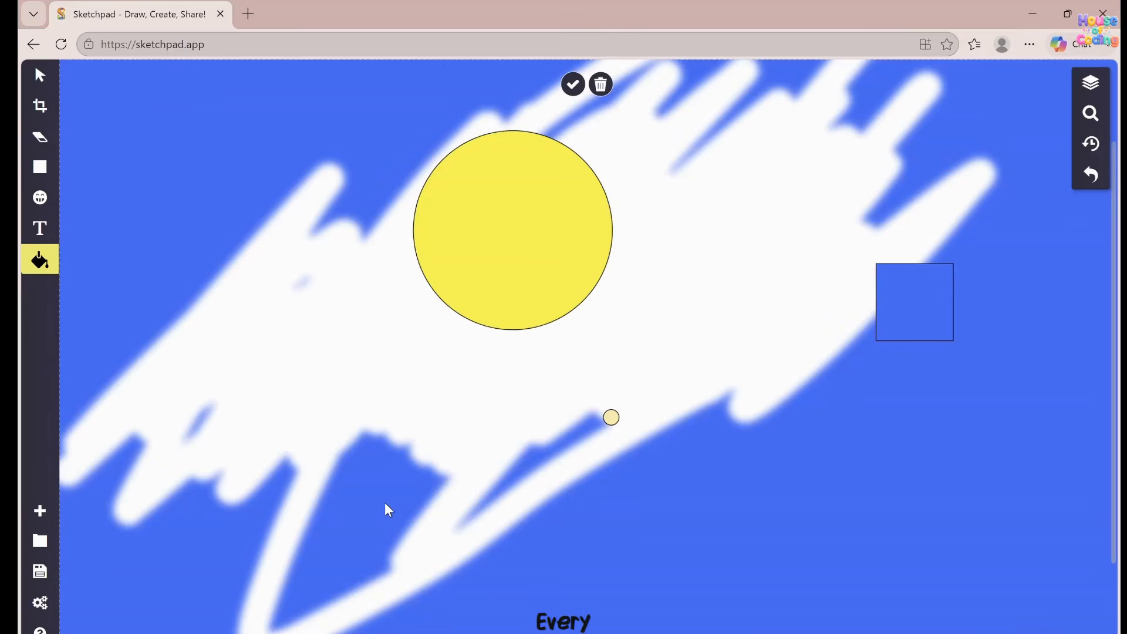
{"action": "key", "text": "ctrl+z"}
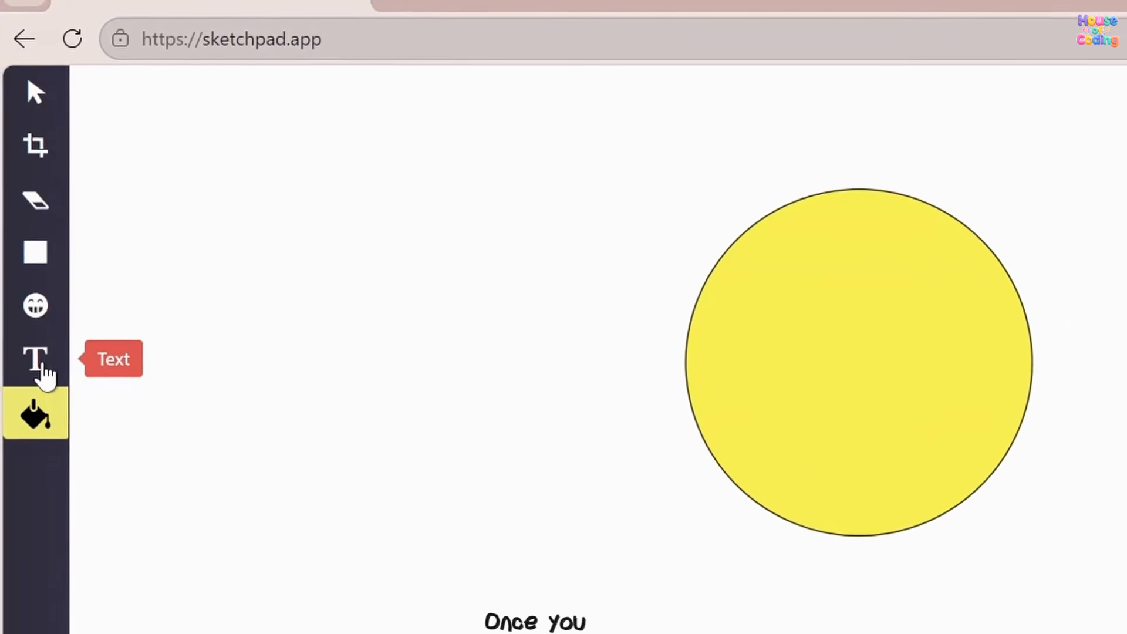
Add a Fancy Text box reading "My name" below the large yellow circle.
{"action": "left_click", "coordinate": [43, 388]}
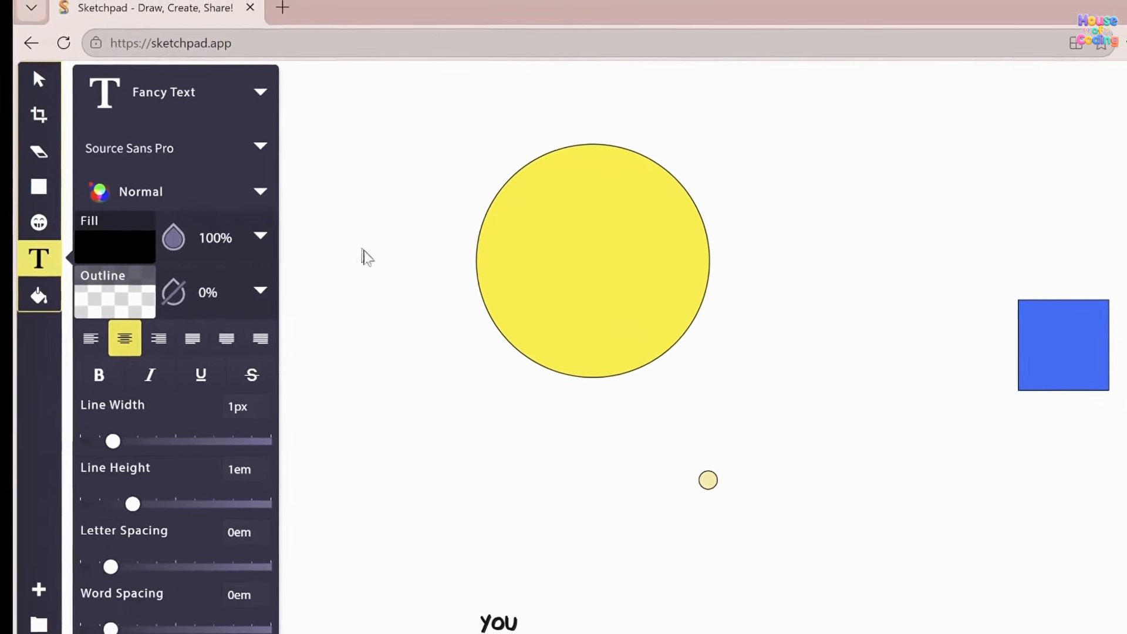
{"action": "left_click", "coordinate": [409, 430]}
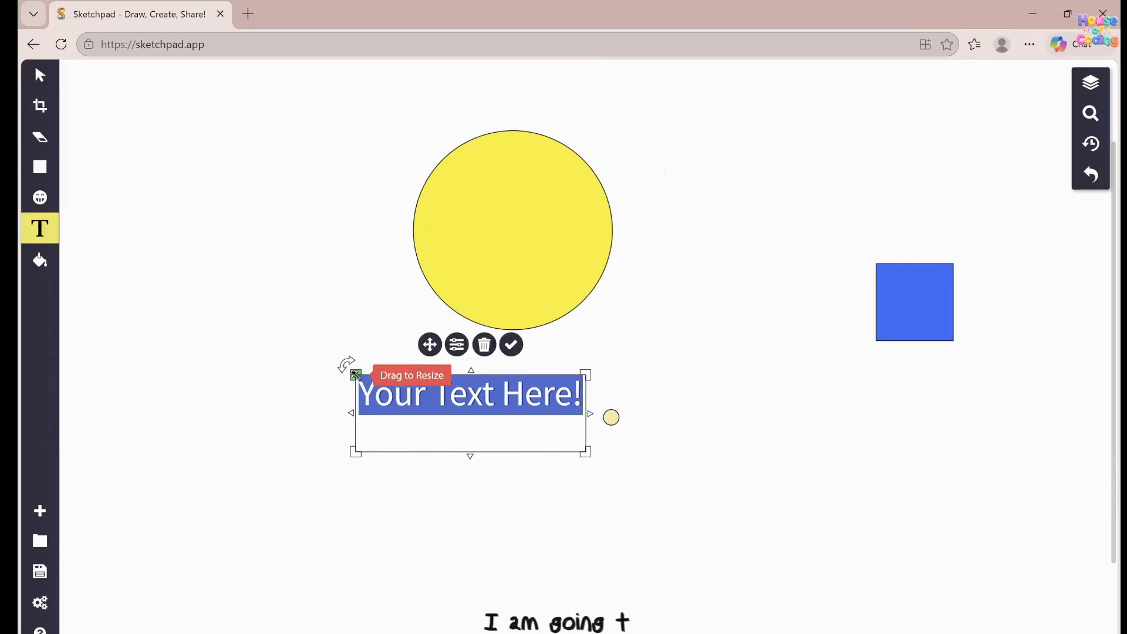
{"action": "left_click", "coordinate": [427, 398]}
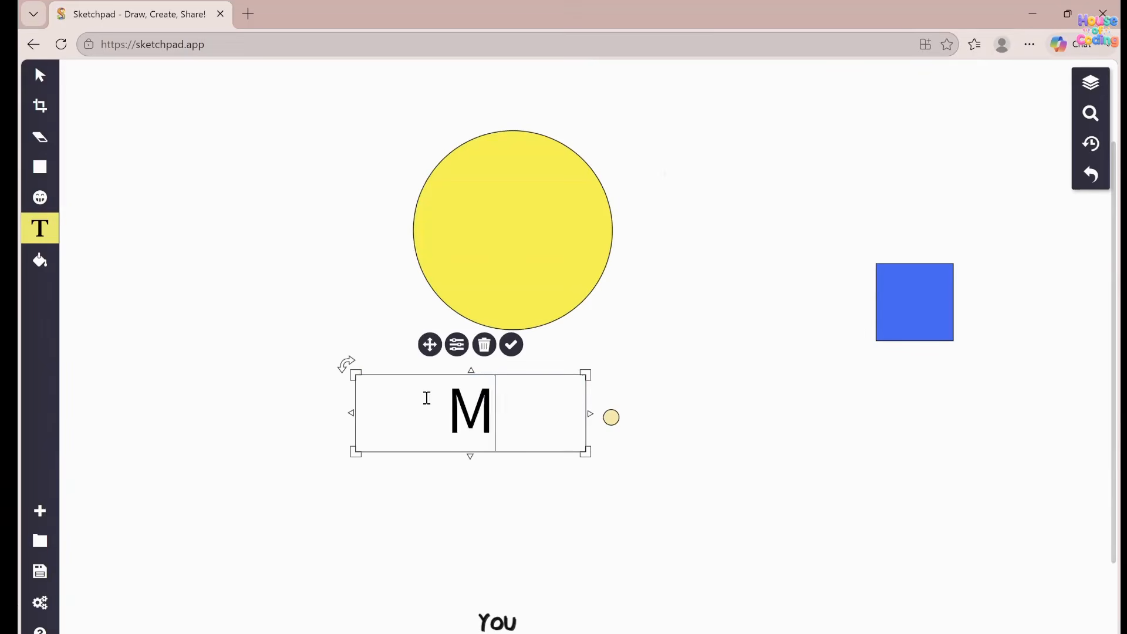
{"action": "type", "text": "My name"}
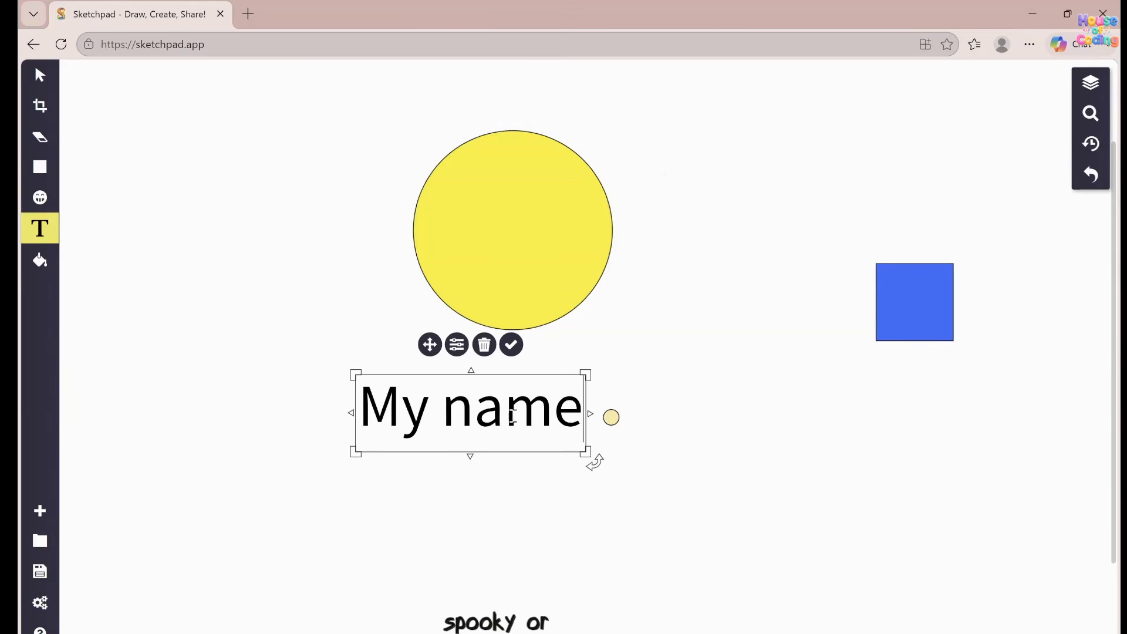
Change the font of the "My name" text to Droid Serif and deselect the text.
{"action": "left_click", "coordinate": [40, 228]}
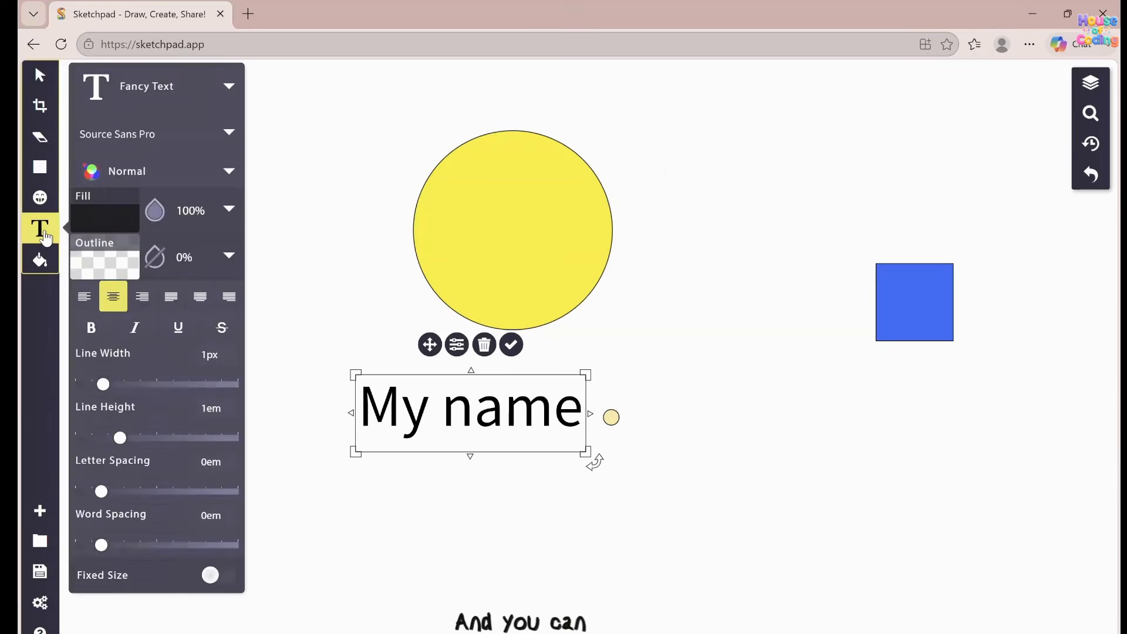
{"action": "left_click", "coordinate": [212, 93]}
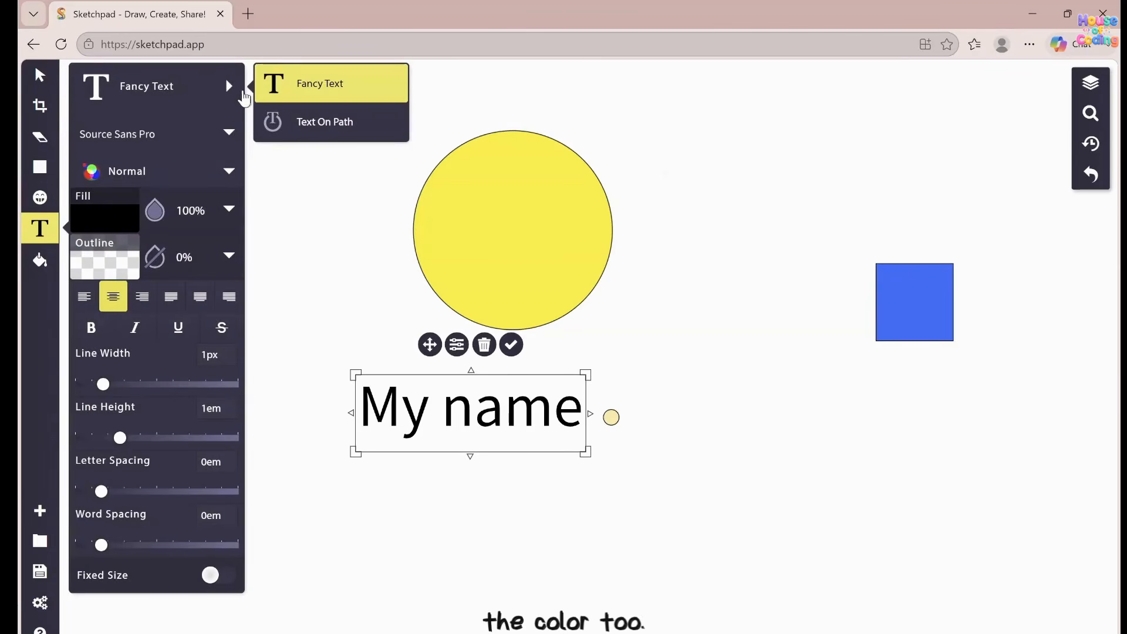
{"action": "left_click", "coordinate": [210, 140]}
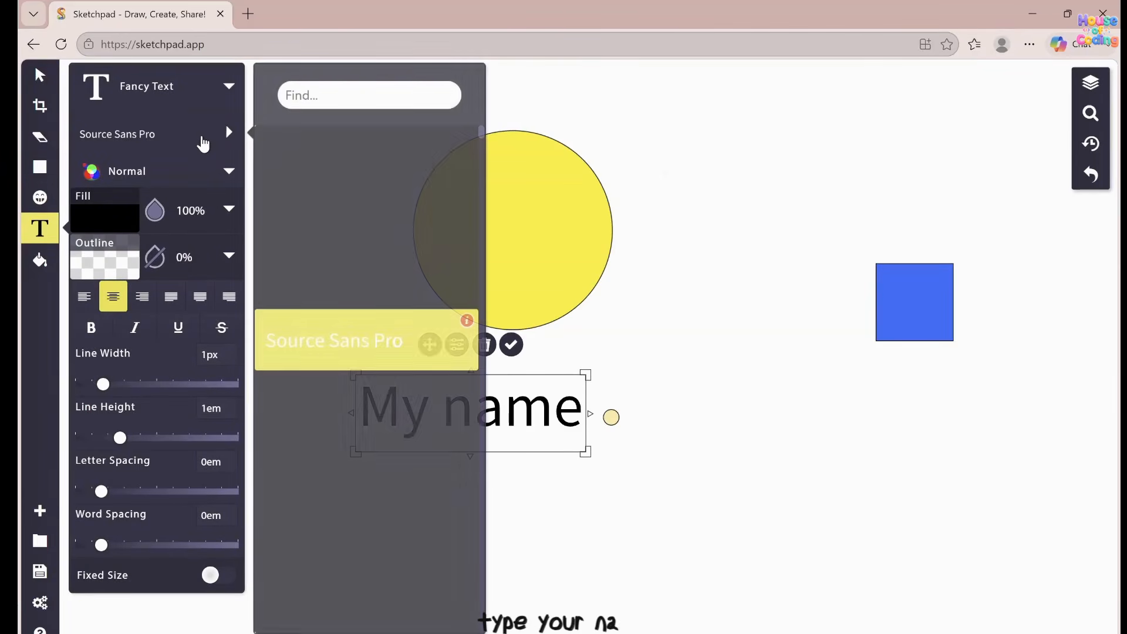
{"action": "left_click", "coordinate": [345, 516]}
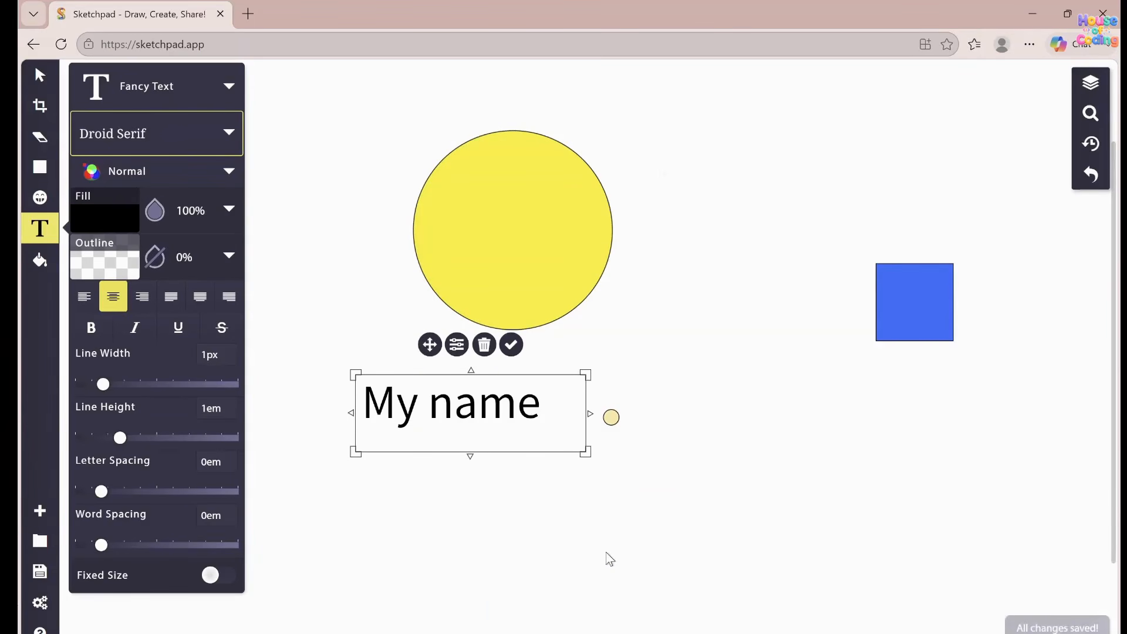
{"action": "left_click", "coordinate": [640, 531]}
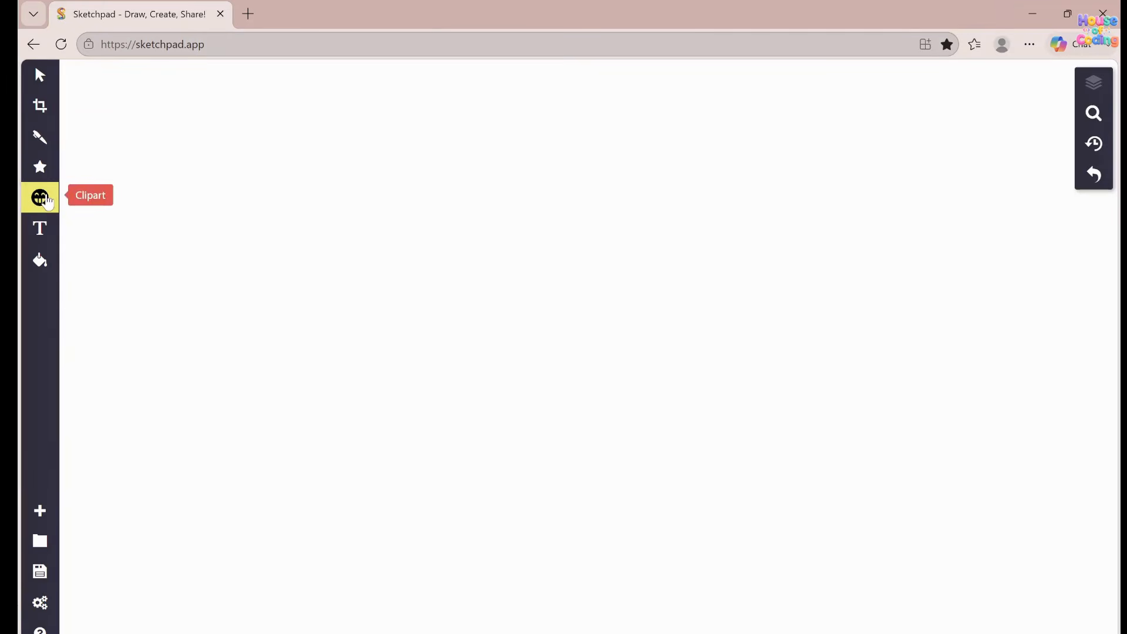
Search the clipart for "trees" and place the river scene with three trees and a bridge on the blank canvas.
{"action": "left_click", "coordinate": [47, 200]}
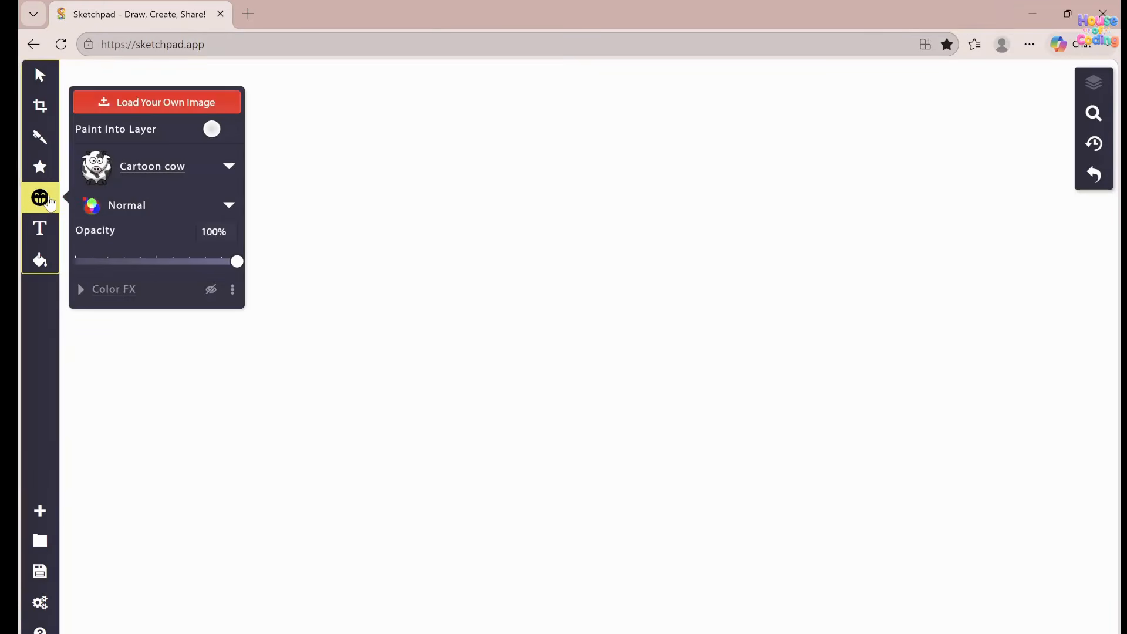
{"action": "left_click", "coordinate": [229, 167]}
{"action": "scroll", "coordinate": [392, 248], "scroll_direction": "down", "scroll_amount": 10}
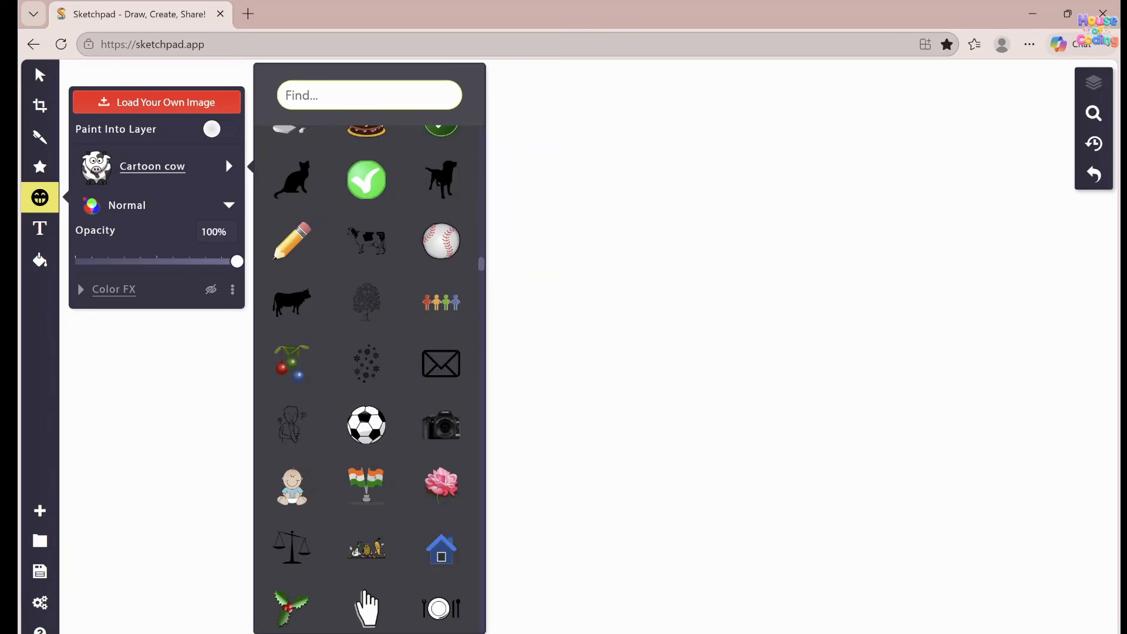
{"action": "type", "text": "trees"}
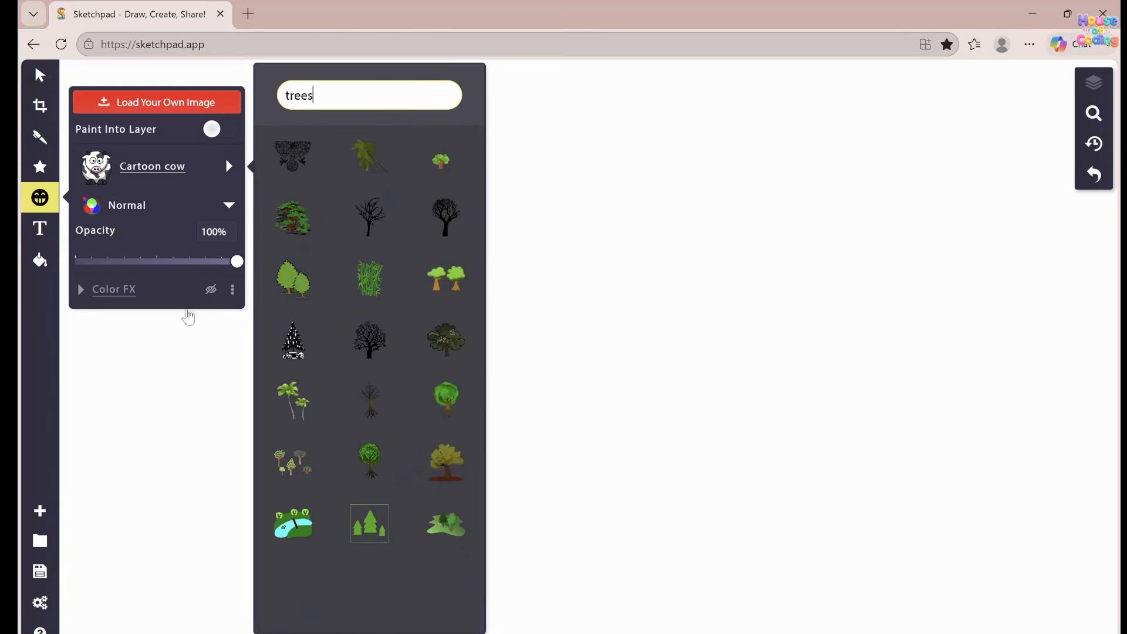
{"action": "left_click", "coordinate": [302, 530]}
{"action": "left_click", "coordinate": [395, 214]}
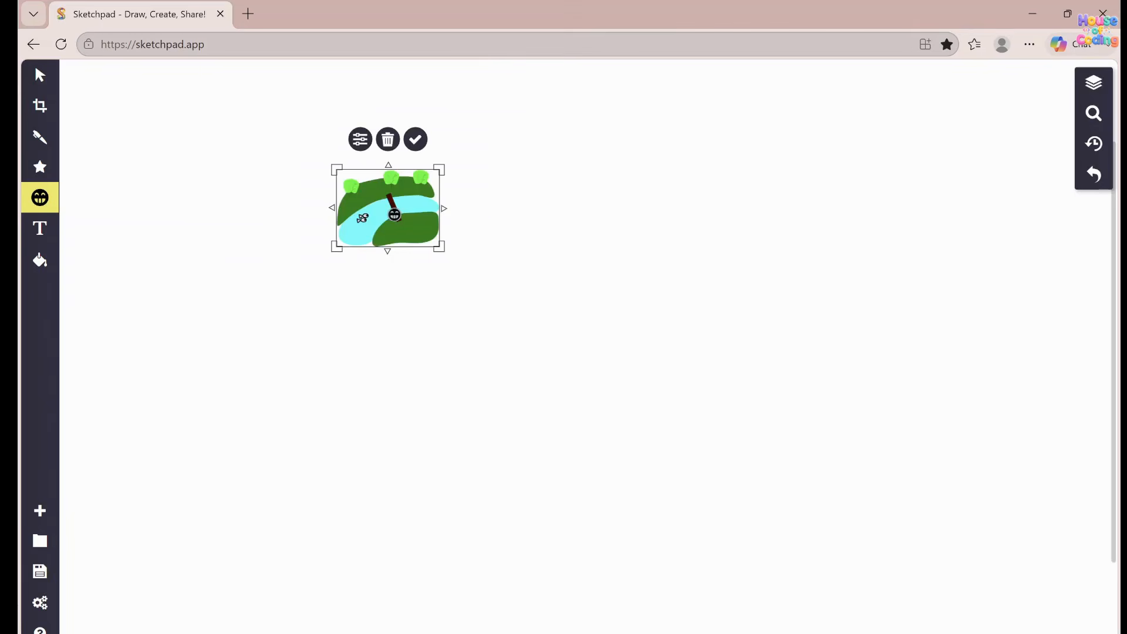
Enlarge the river scene to fill most of the canvas height and centre it on the canvas.
{"action": "left_click_drag", "start_coordinate": [444, 251], "coordinate": [959, 463]}
{"action": "left_click_drag", "start_coordinate": [759, 472], "coordinate": [599, 393]}
{"action": "left_click_drag", "start_coordinate": [758, 536], "coordinate": [881, 622]}
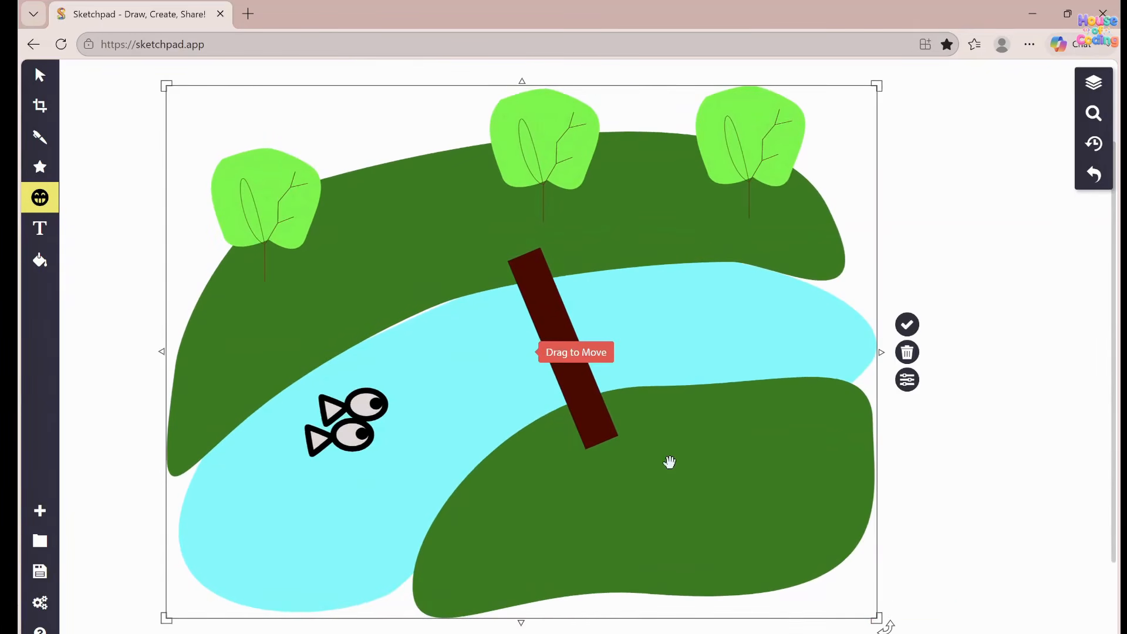
{"action": "left_click_drag", "start_coordinate": [670, 460], "coordinate": [733, 461]}
Add the Bamboo graphic clipart, enlarge it and position it on the green bank at the lower right of the scene.
{"action": "left_click", "coordinate": [40, 197]}
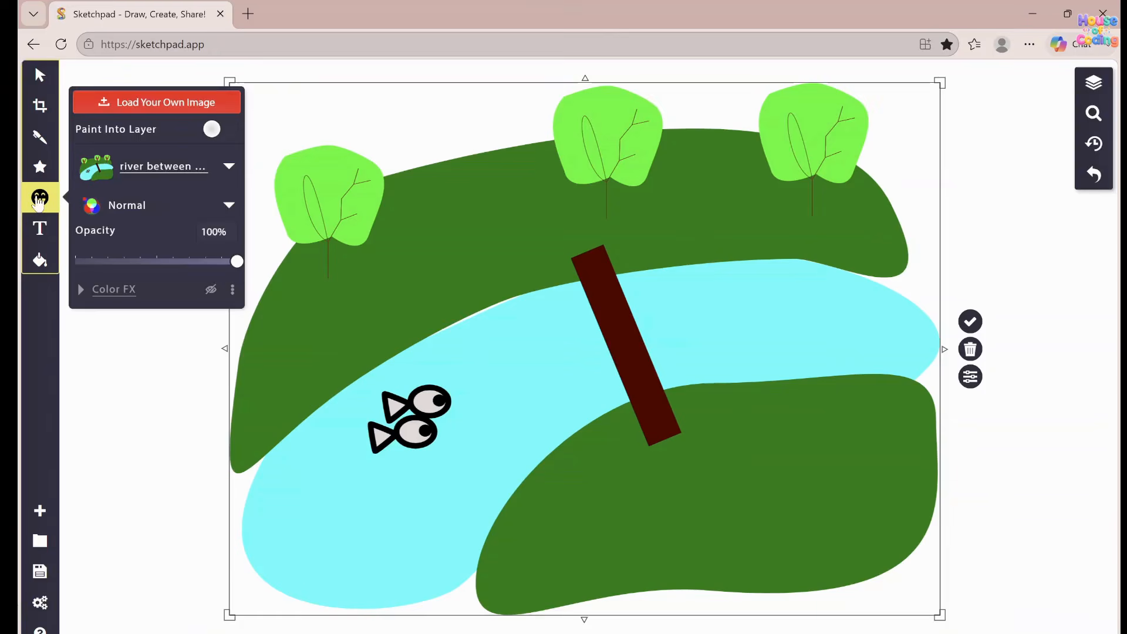
{"action": "left_click", "coordinate": [200, 168]}
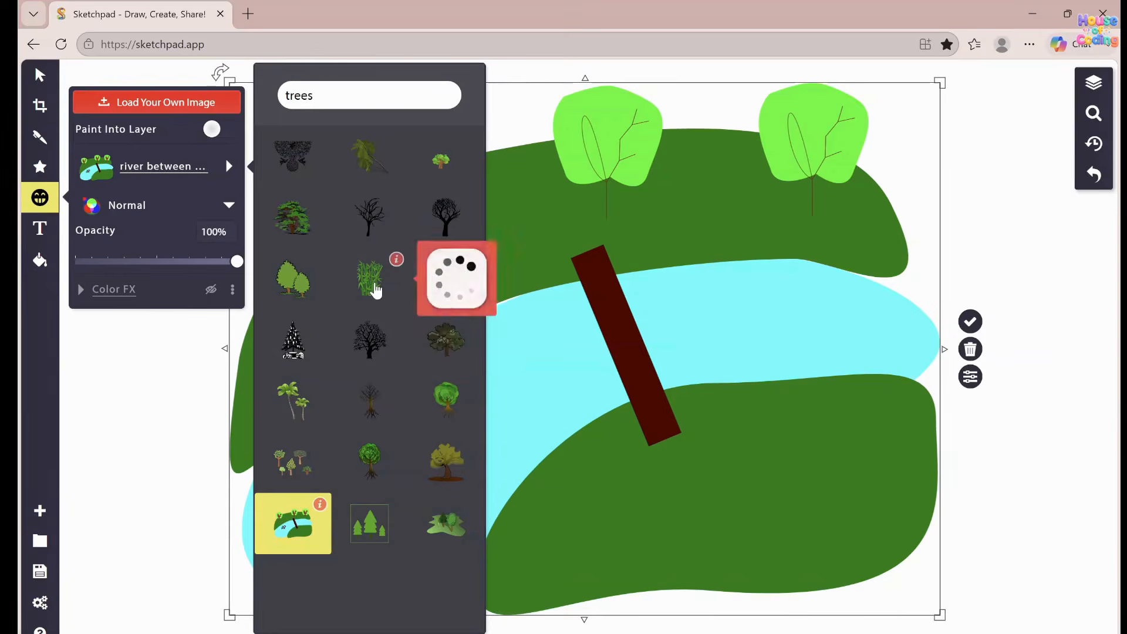
{"action": "left_click", "coordinate": [372, 287]}
{"action": "left_click", "coordinate": [1065, 421]}
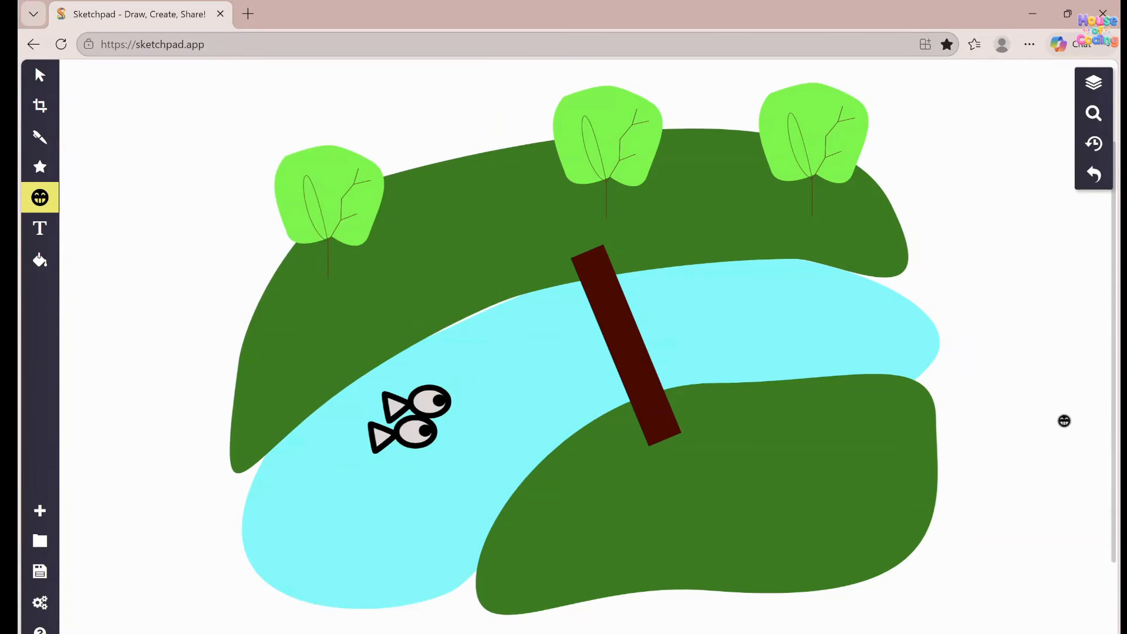
{"action": "left_click_drag", "start_coordinate": [988, 457], "coordinate": [1067, 574]}
{"action": "left_click_drag", "start_coordinate": [983, 488], "coordinate": [813, 519]}
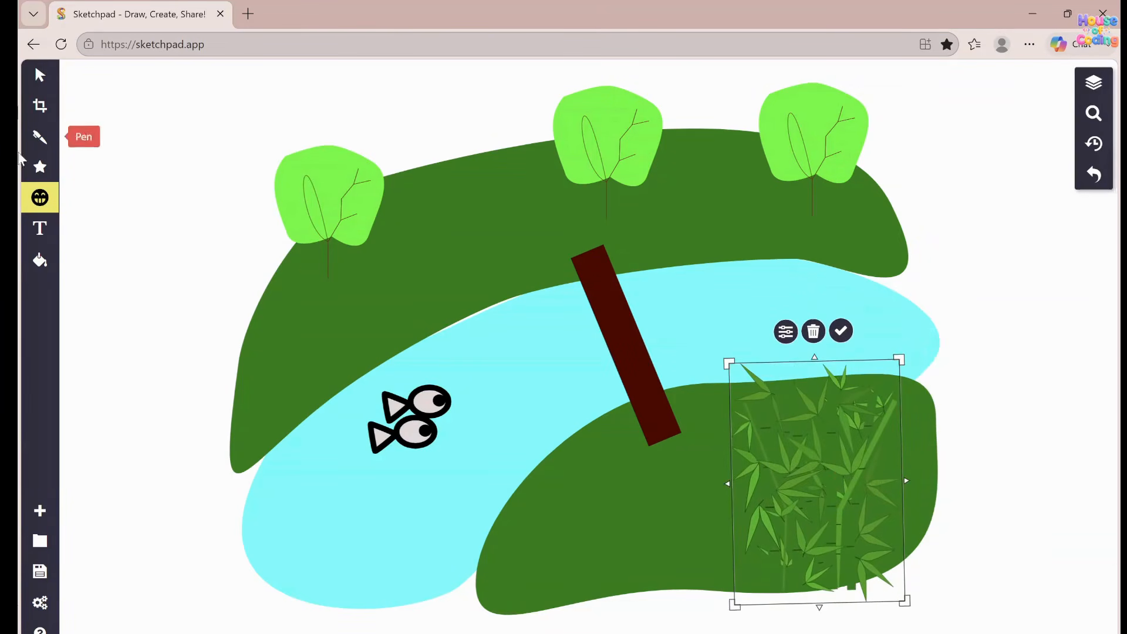
Place a second, smaller and slightly tilted bamboo graphic on the far left end of the upper green bank.
{"action": "left_click_drag", "start_coordinate": [218, 236], "coordinate": [388, 420]}
{"action": "left_click_drag", "start_coordinate": [244, 292], "coordinate": [260, 318]}
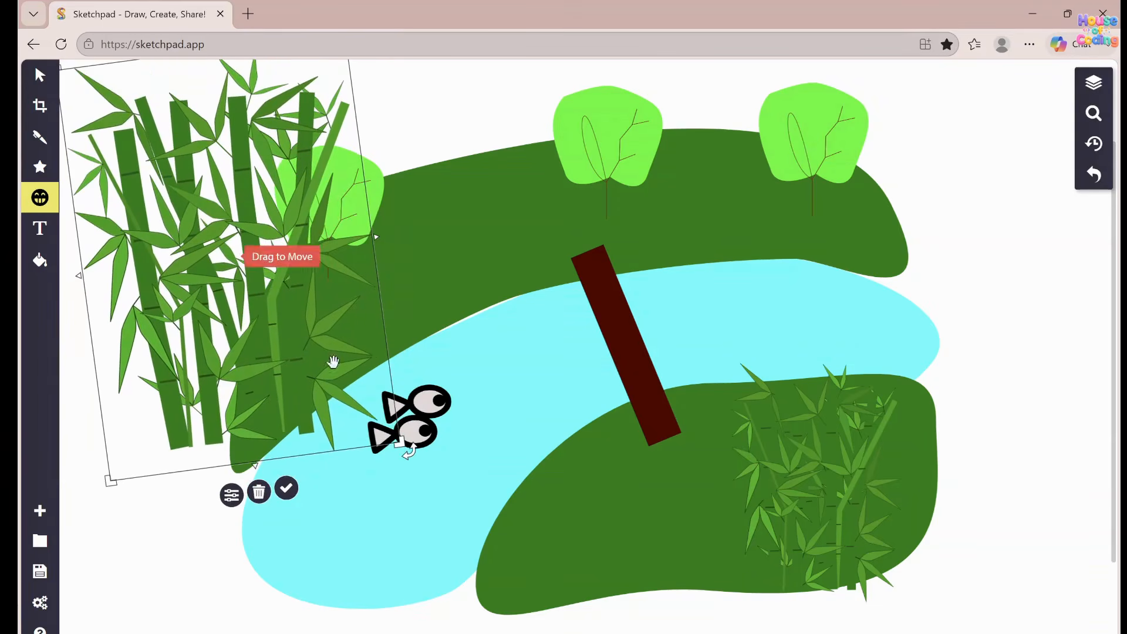
{"action": "left_click_drag", "start_coordinate": [405, 449], "coordinate": [296, 376]}
{"action": "left_click_drag", "start_coordinate": [176, 291], "coordinate": [316, 320]}
{"action": "left_click_drag", "start_coordinate": [415, 72], "coordinate": [335, 222]}
{"action": "left_click_drag", "start_coordinate": [279, 338], "coordinate": [261, 344]}
Search the clipart for a house and place the red-roofed home graphic on the hill between the left and middle trees.
{"action": "left_click", "coordinate": [39, 198]}
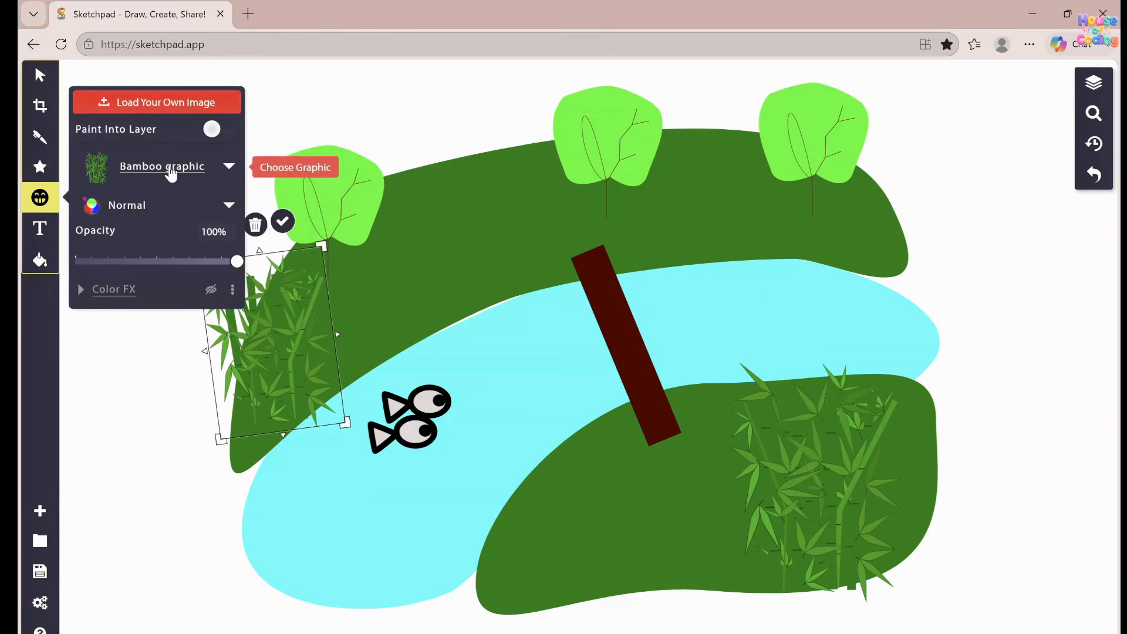
{"action": "left_click", "coordinate": [162, 166]}
{"action": "left_click", "coordinate": [345, 105]}
{"action": "type", "text": "h"}
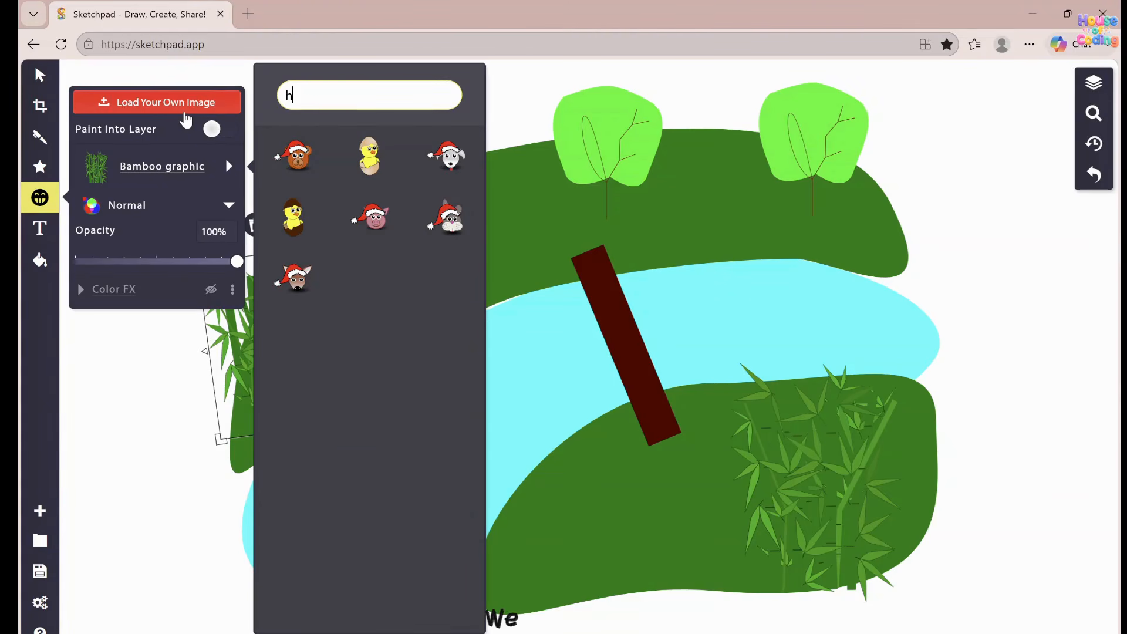
{"action": "type", "text": "utouse"}
{"action": "left_click", "coordinate": [435, 154]}
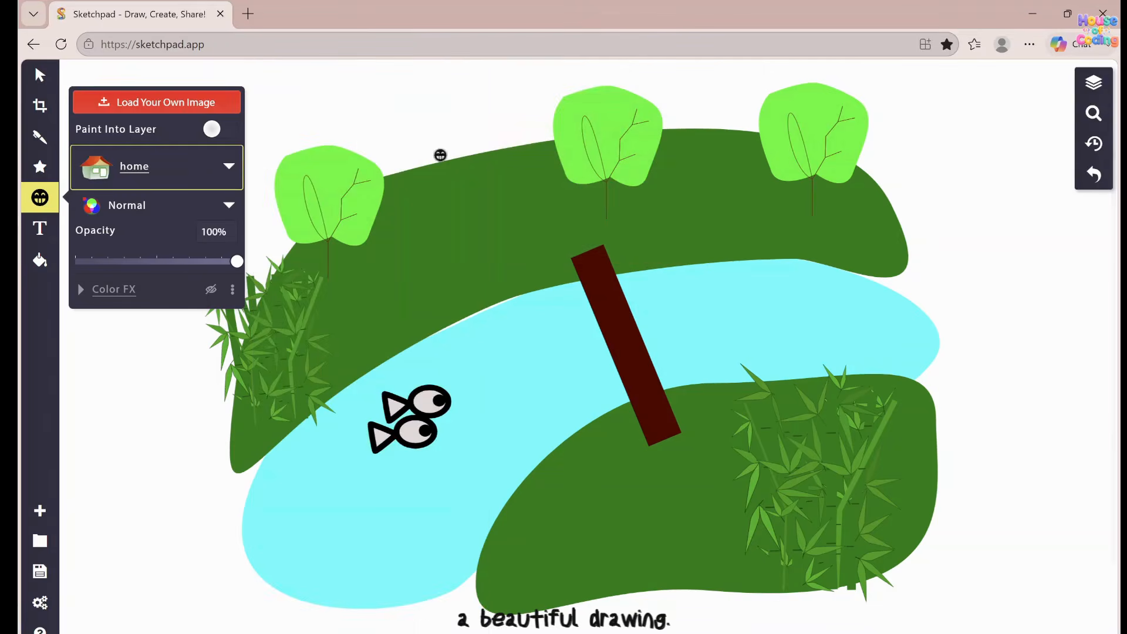
{"action": "left_click_drag", "start_coordinate": [455, 209], "coordinate": [540, 259]}
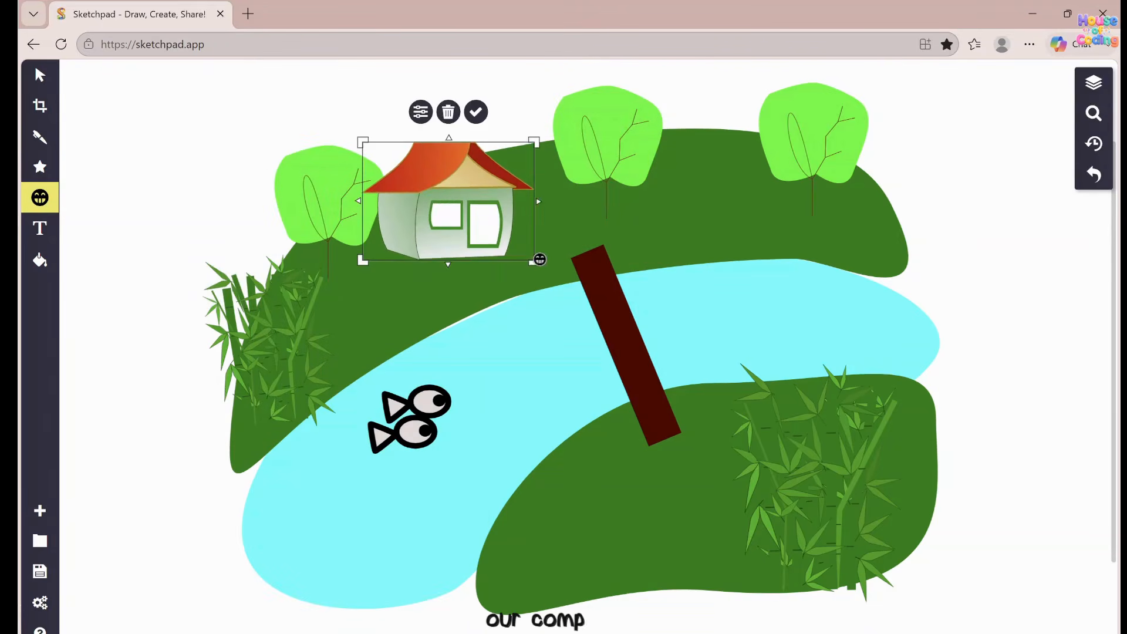
{"action": "left_click_drag", "start_coordinate": [439, 207], "coordinate": [462, 187]}
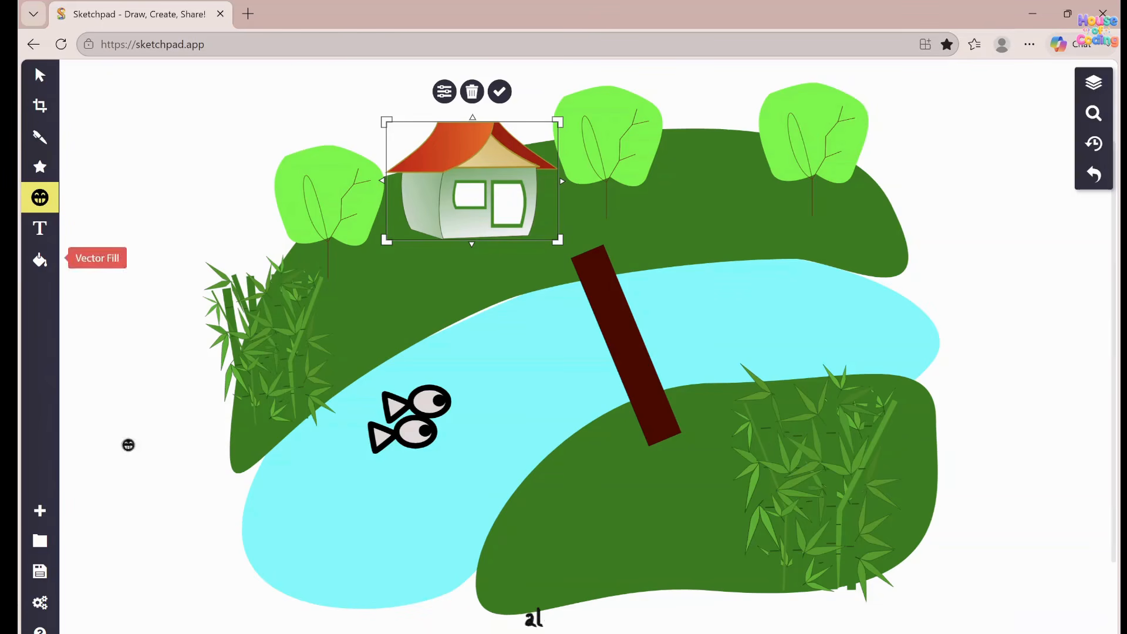
{"action": "left_click", "coordinate": [45, 206]}
{"action": "left_click", "coordinate": [943, 365]}
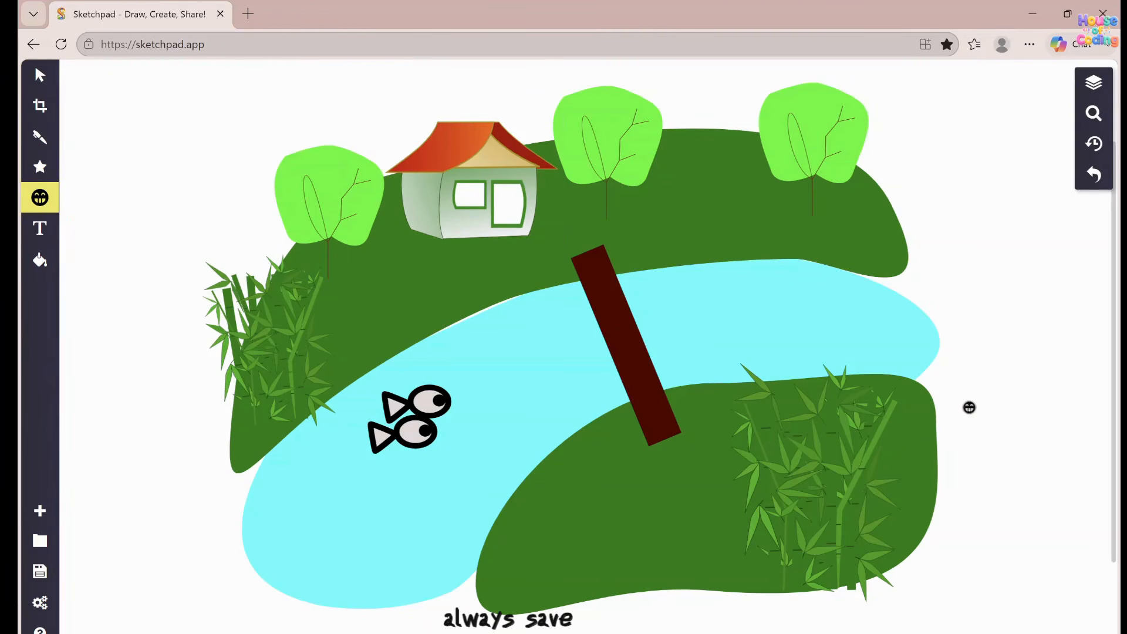
Switch the drawing tool to the Fur brush and draw a black stroke on the landscape.
{"action": "left_click", "coordinate": [37, 134]}
{"action": "left_click", "coordinate": [229, 117]}
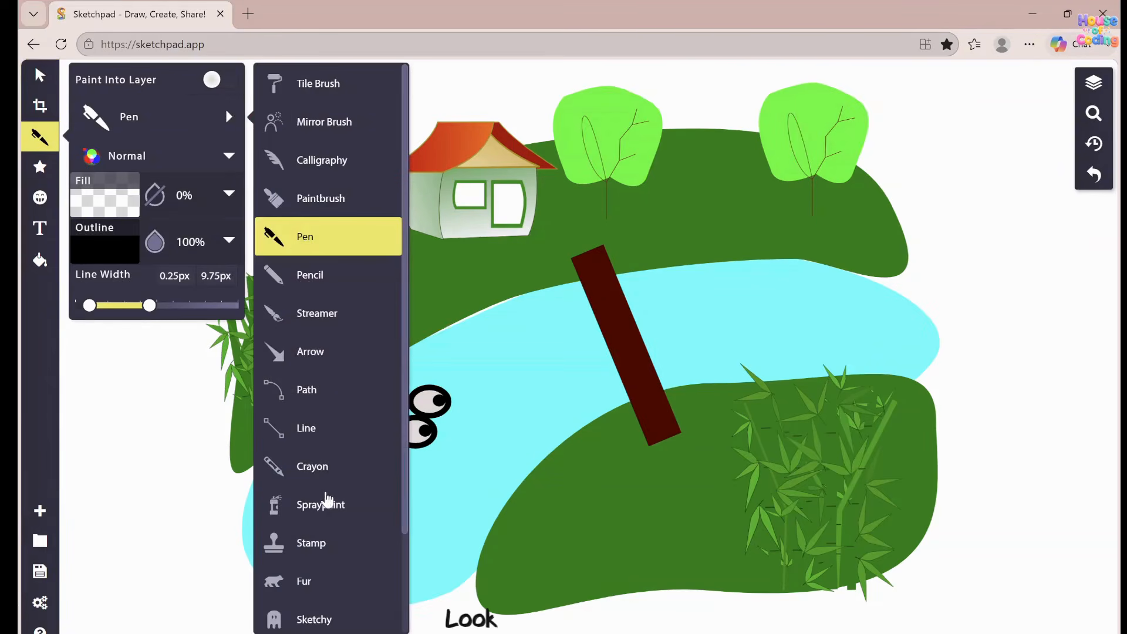
{"action": "scroll", "coordinate": [329, 527], "scroll_direction": "down", "scroll_amount": 2}
{"action": "left_click", "coordinate": [313, 477]}
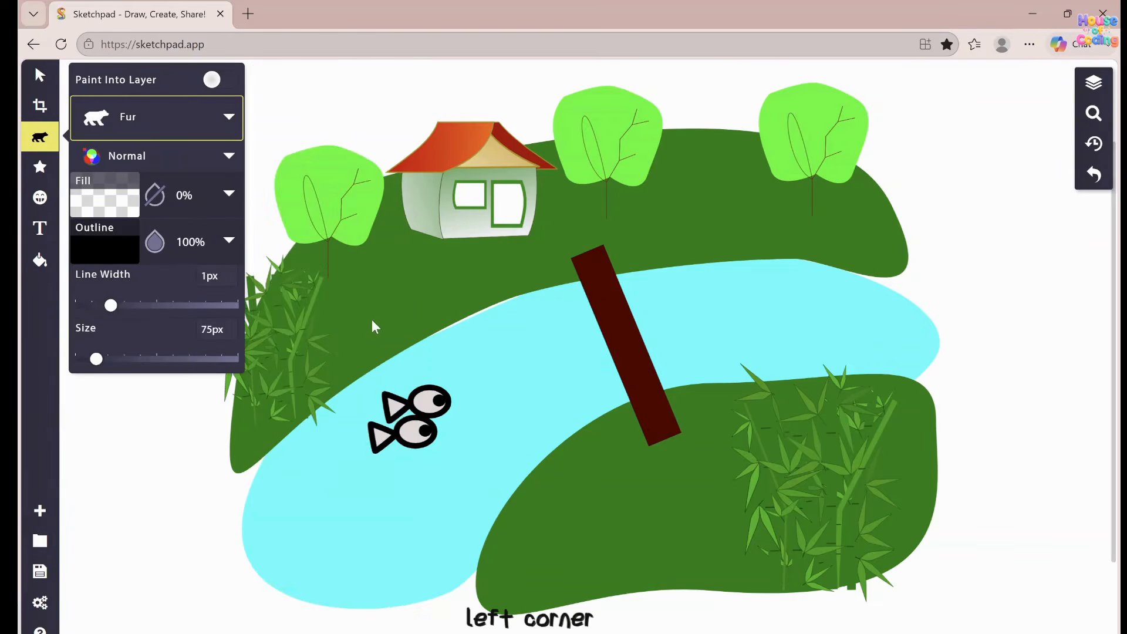
{"action": "left_click_drag", "start_coordinate": [373, 320], "coordinate": [385, 319]}
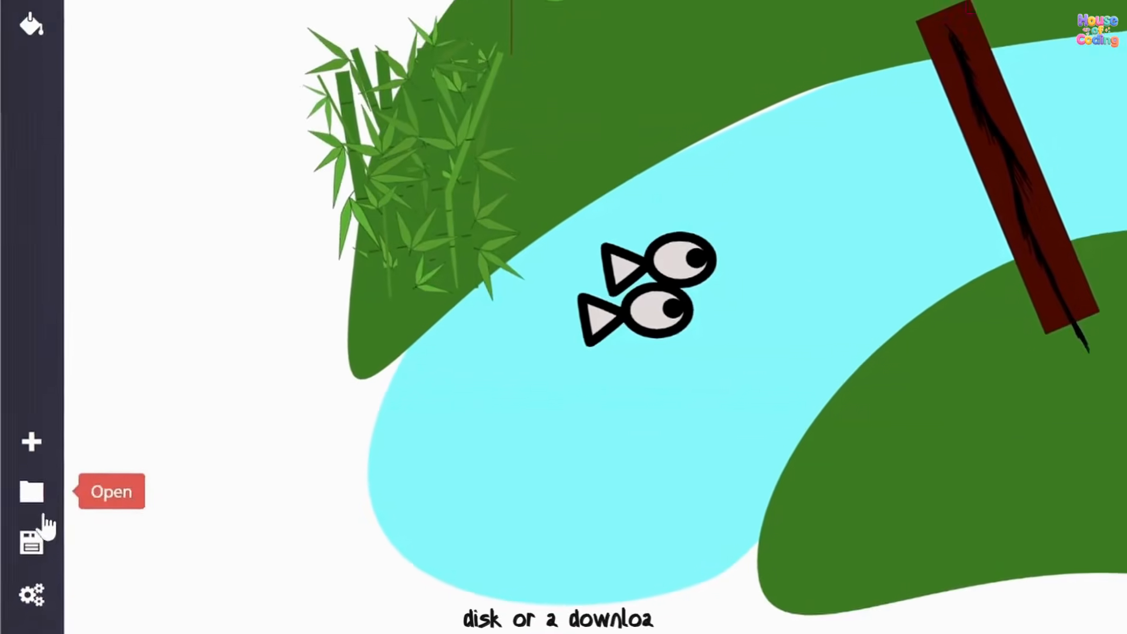
Export the finished landscape drawing as a PNG download.
{"action": "left_click", "coordinate": [35, 551]}
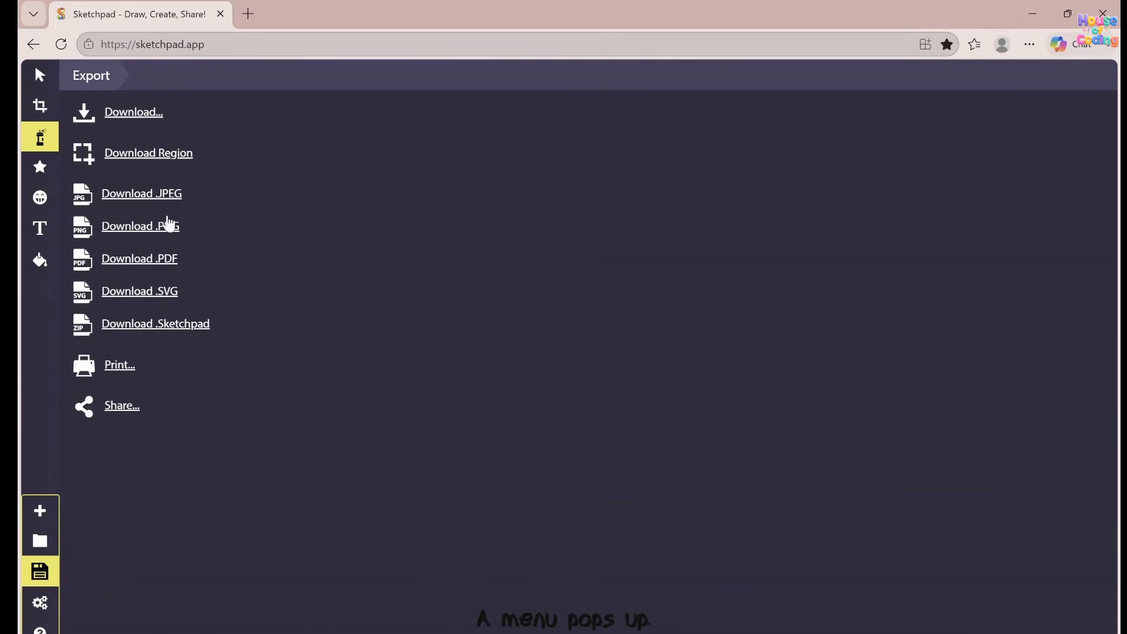
{"action": "left_click", "coordinate": [167, 229]}
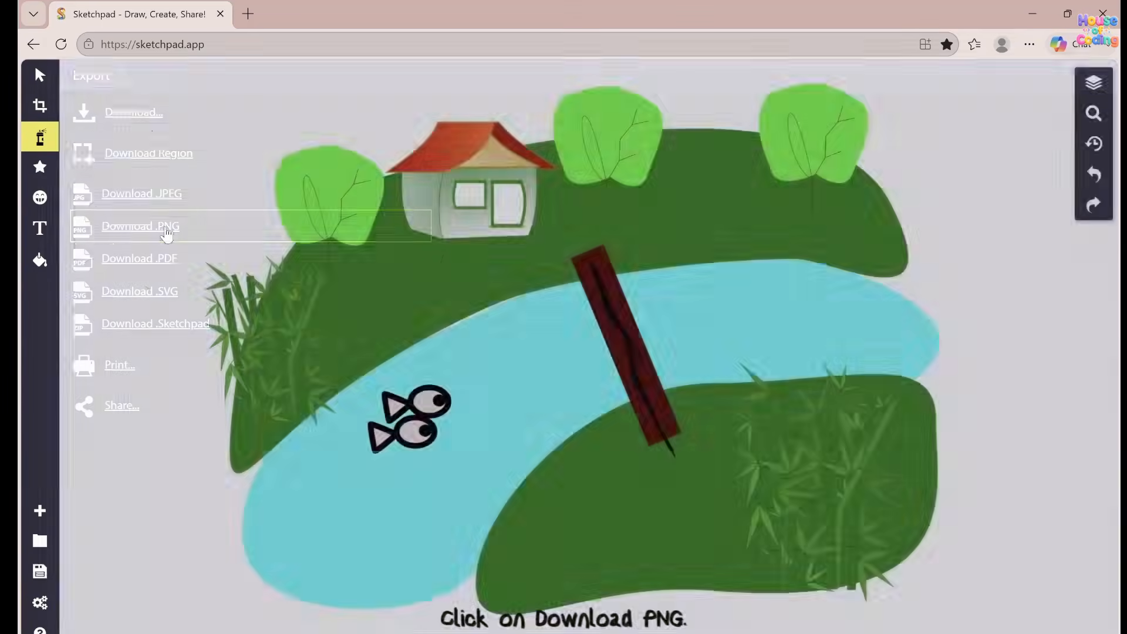